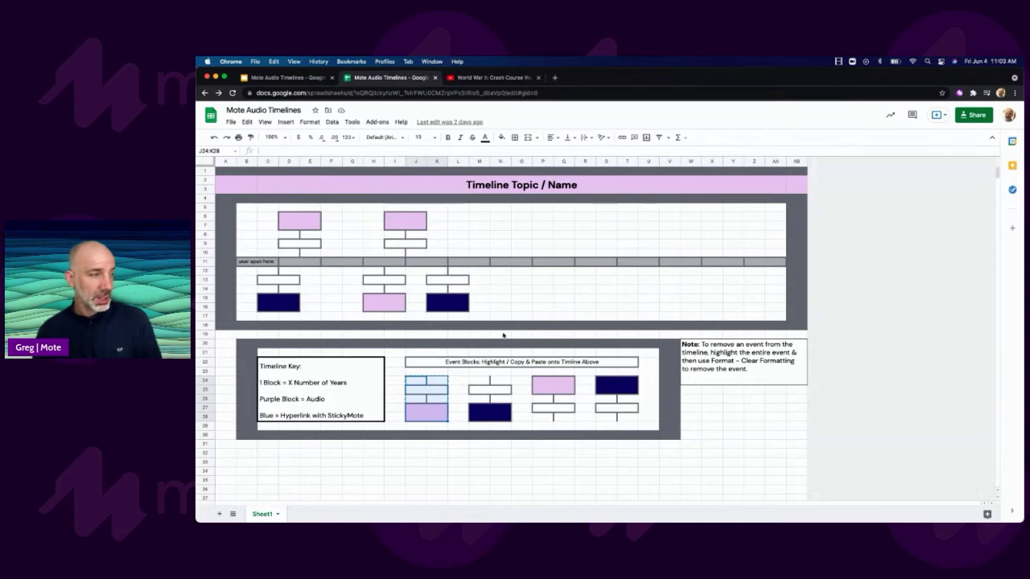
Step: Paste the copied purple event block below the year bar in columns P–Q and label its white box "Name:"
{"action": "left_click", "coordinate": [540, 275]}
{"action": "key", "text": "super+v"}
{"action": "left_click", "coordinate": [602, 290]}
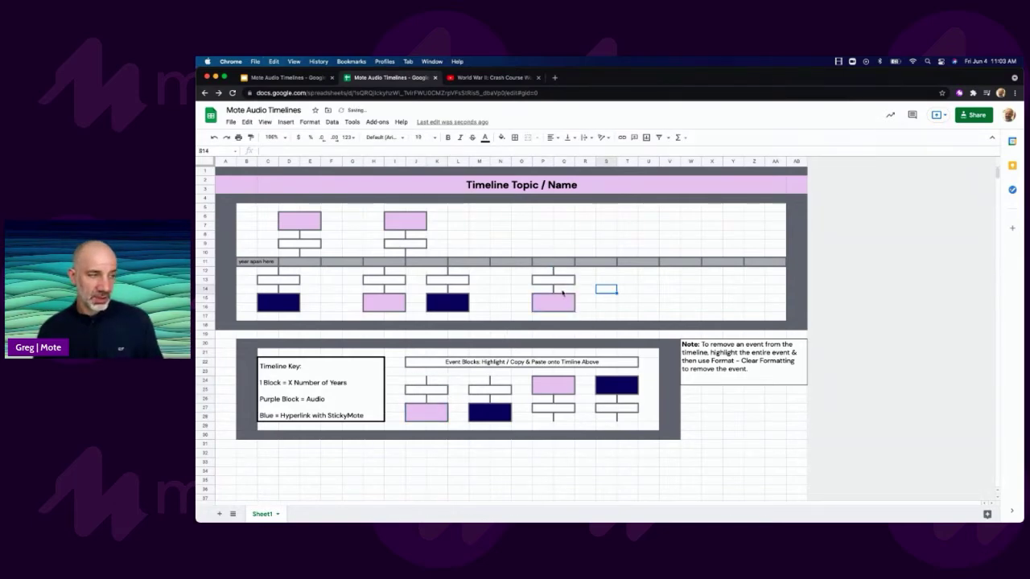
{"action": "left_click", "coordinate": [552, 279]}
{"action": "type", "text": "Name"}
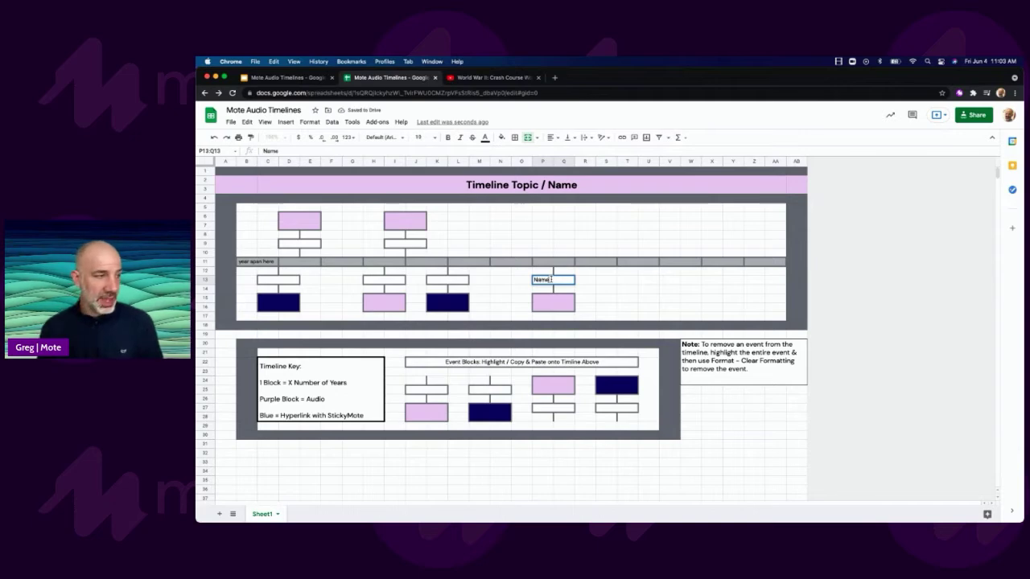
Step: Record a short Mote voice note for the new purple block and copy the note's link
{"action": "left_click", "coordinate": [547, 304]}
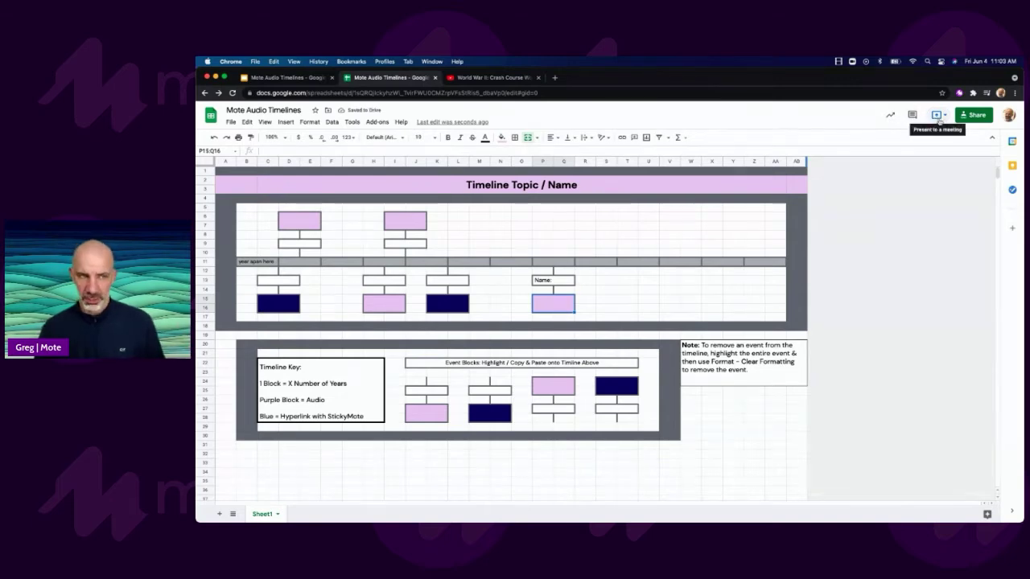
{"action": "left_click", "coordinate": [959, 94]}
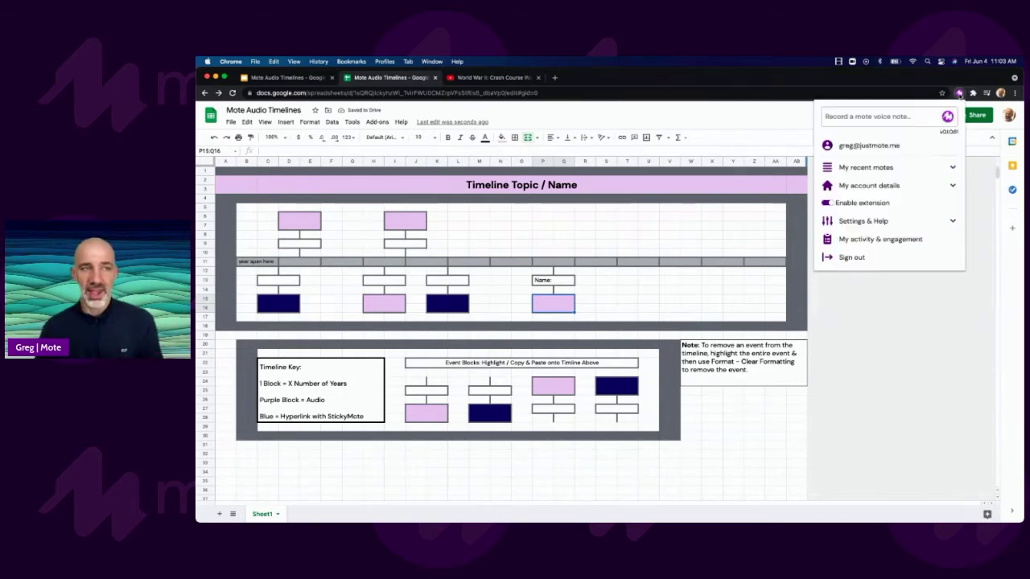
{"action": "left_click", "coordinate": [949, 119]}
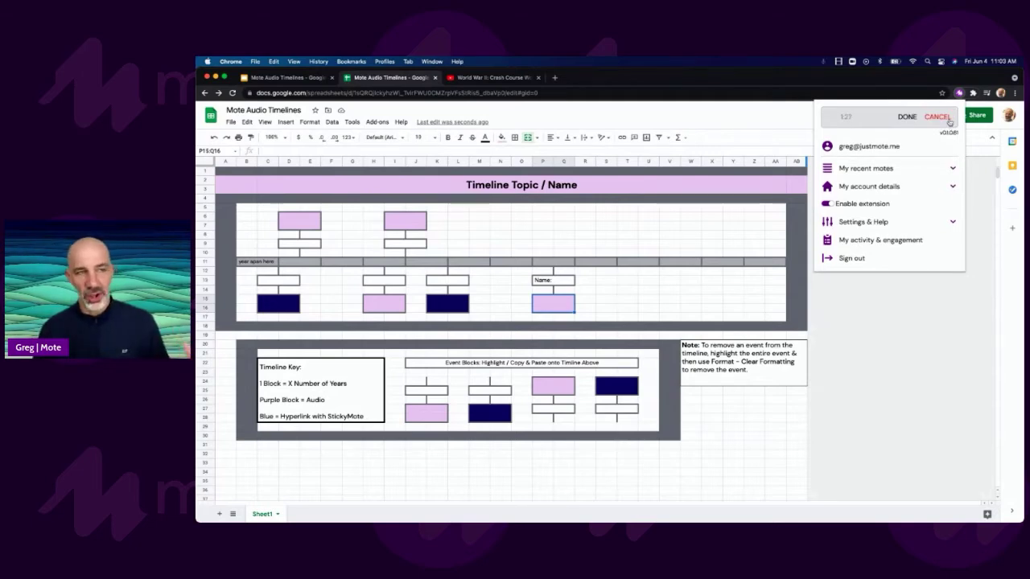
{"action": "left_click", "coordinate": [907, 117]}
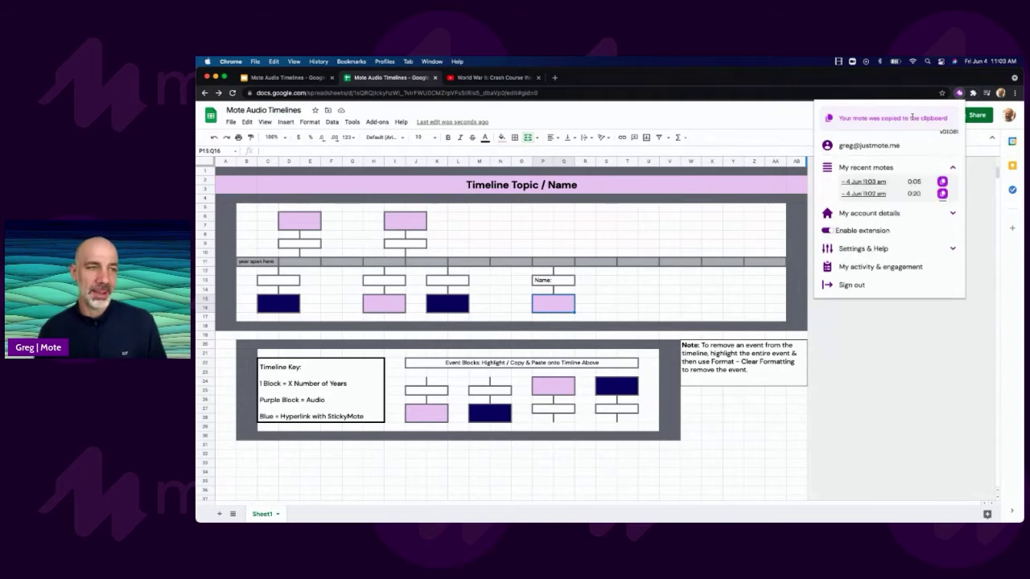
{"action": "left_click", "coordinate": [944, 181]}
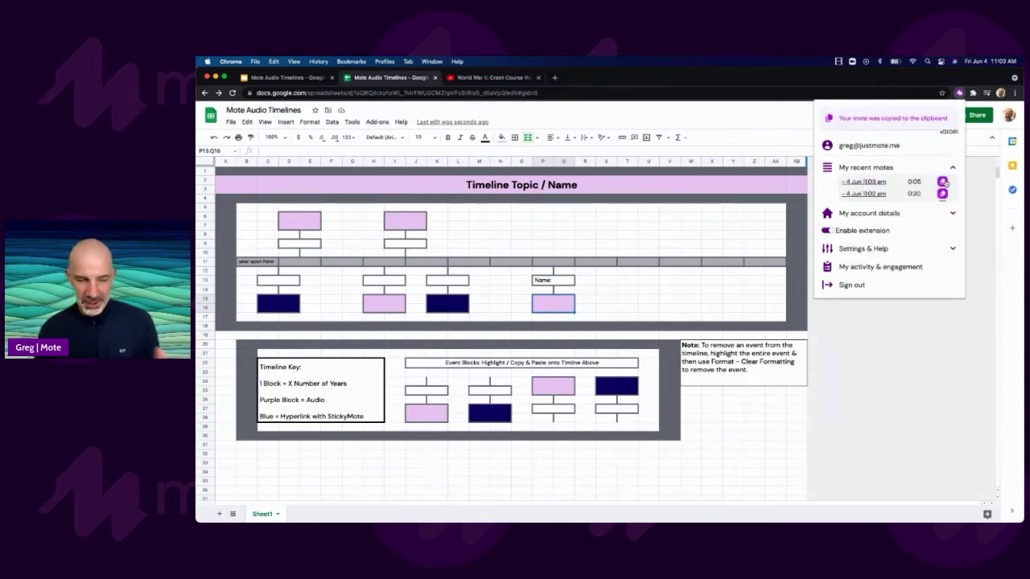
Step: Enter "Listen HERE" in the new purple block and link the text to the copied voice note
{"action": "left_click", "coordinate": [551, 305]}
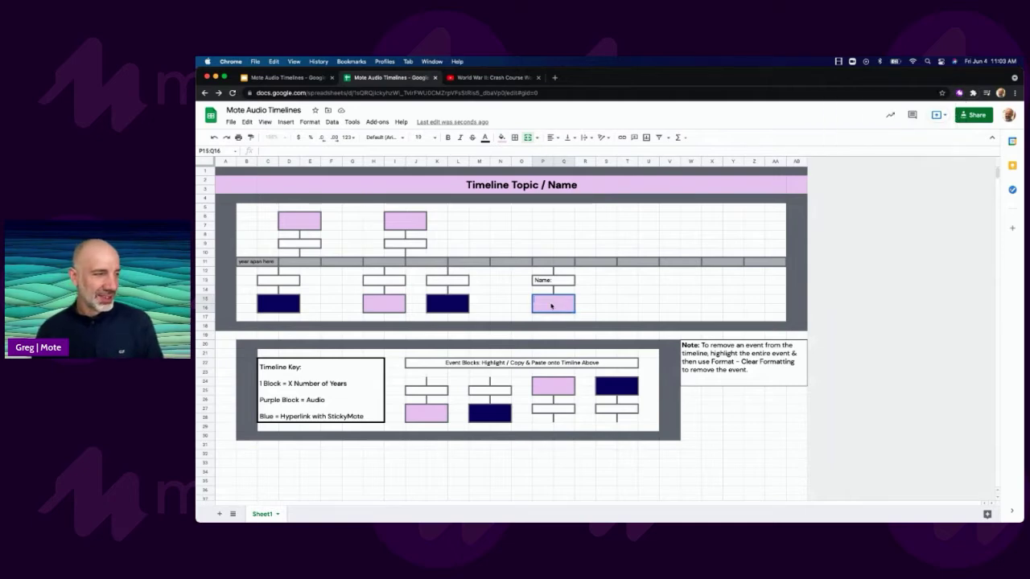
{"action": "type", "text": "Listen HERE"}
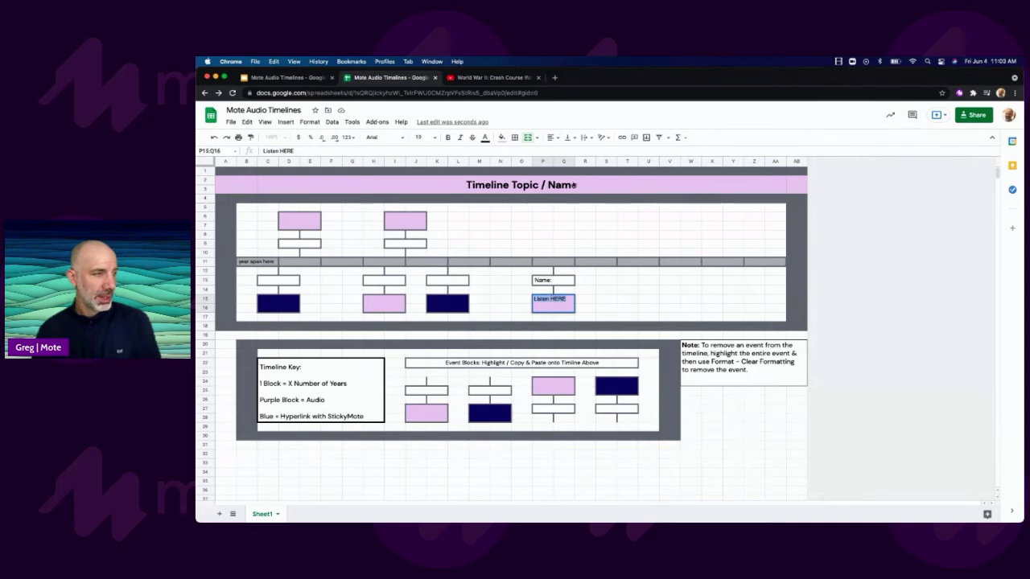
{"action": "left_click", "coordinate": [622, 138]}
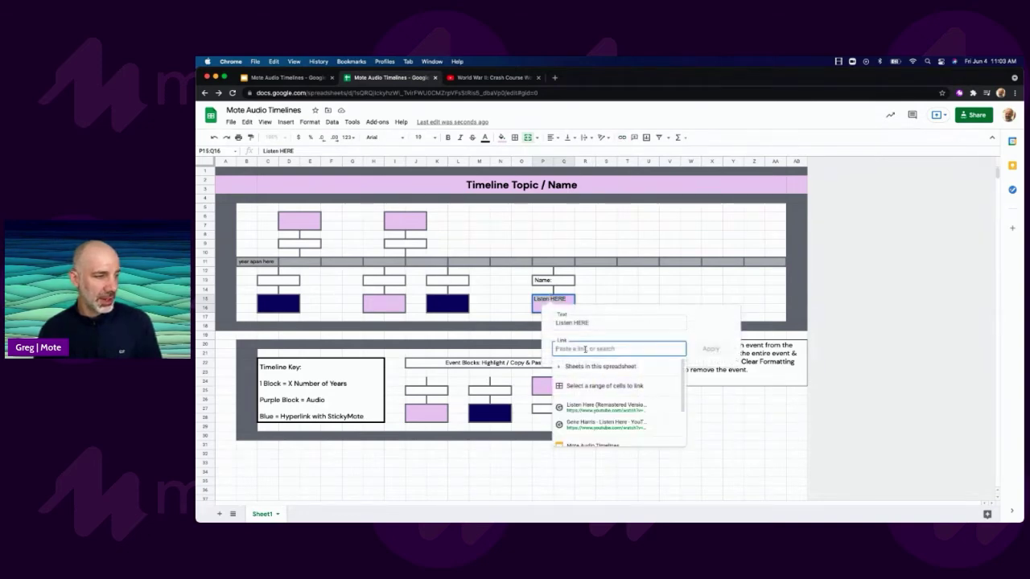
{"action": "key", "text": "ctrl+v"}
{"action": "left_click", "coordinate": [709, 349]}
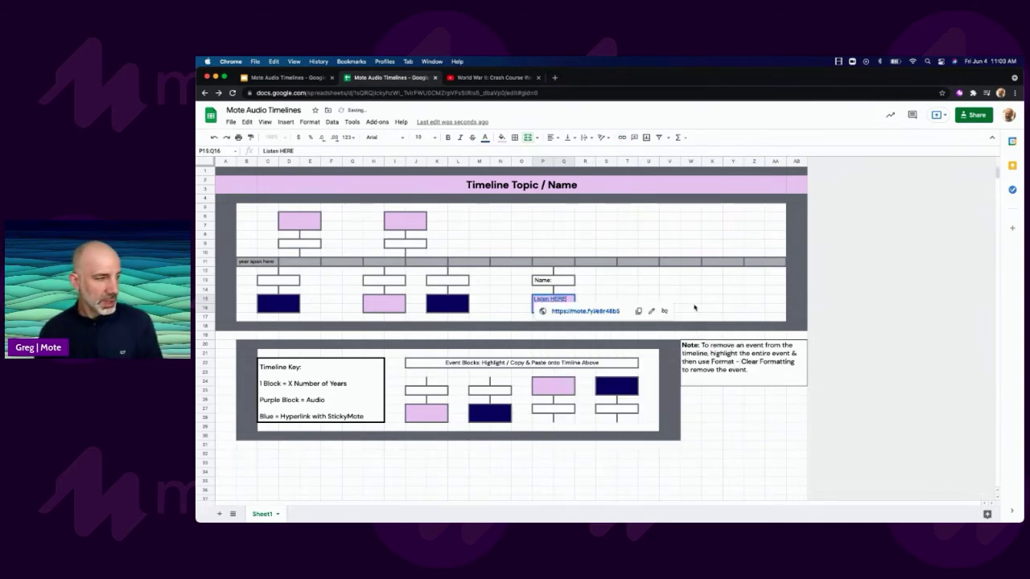
{"action": "left_click", "coordinate": [693, 291]}
{"action": "left_click", "coordinate": [555, 306]}
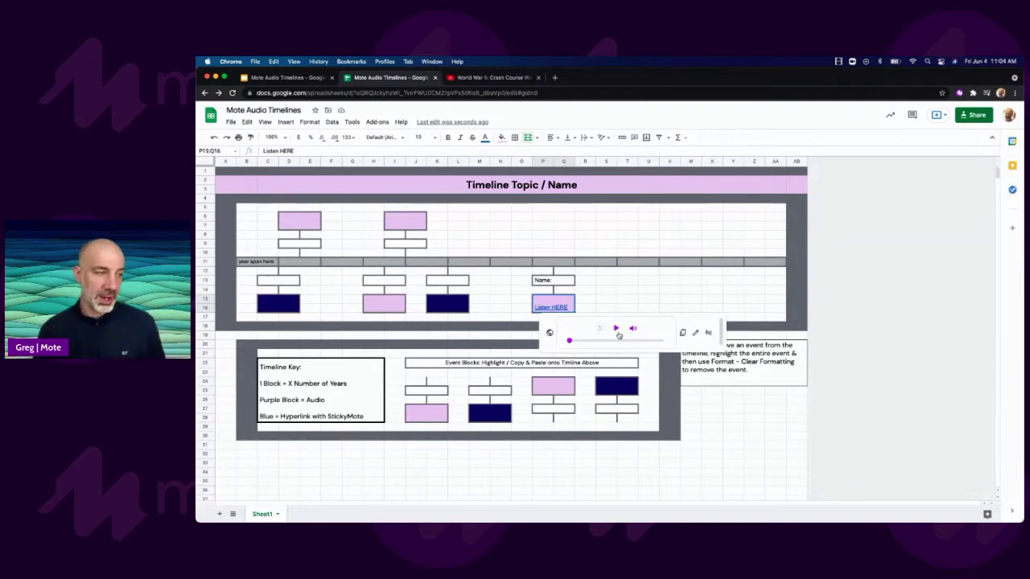
Step: Clear the name label and the linked "Listen HERE" text from the pasted event block
{"action": "left_click", "coordinate": [558, 279]}
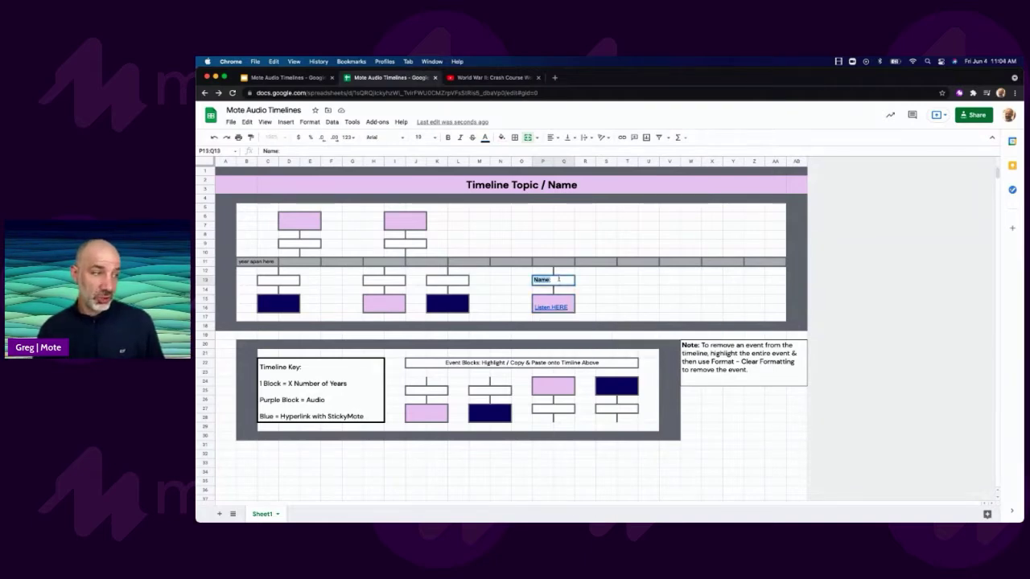
{"action": "left_click", "coordinate": [552, 306]}
{"action": "left_click", "coordinate": [563, 328]}
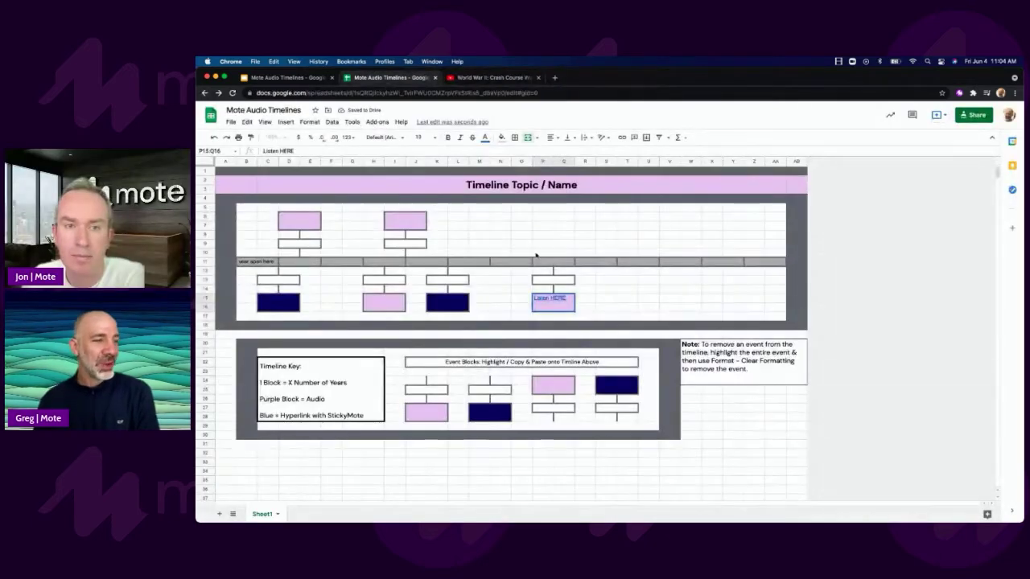
{"action": "double_click", "coordinate": [573, 308]}
{"action": "key", "text": "BackSpace"}
{"action": "key", "text": "BackSpace"}
{"action": "key", "text": "BackSpace"}
{"action": "key", "text": "BackSpace"}
{"action": "key", "text": "BackSpace"}
{"action": "key", "text": "BackSpace"}
{"action": "key", "text": "BackSpace"}
{"action": "key", "text": "BackSpace"}
{"action": "key", "text": "BackSpace"}
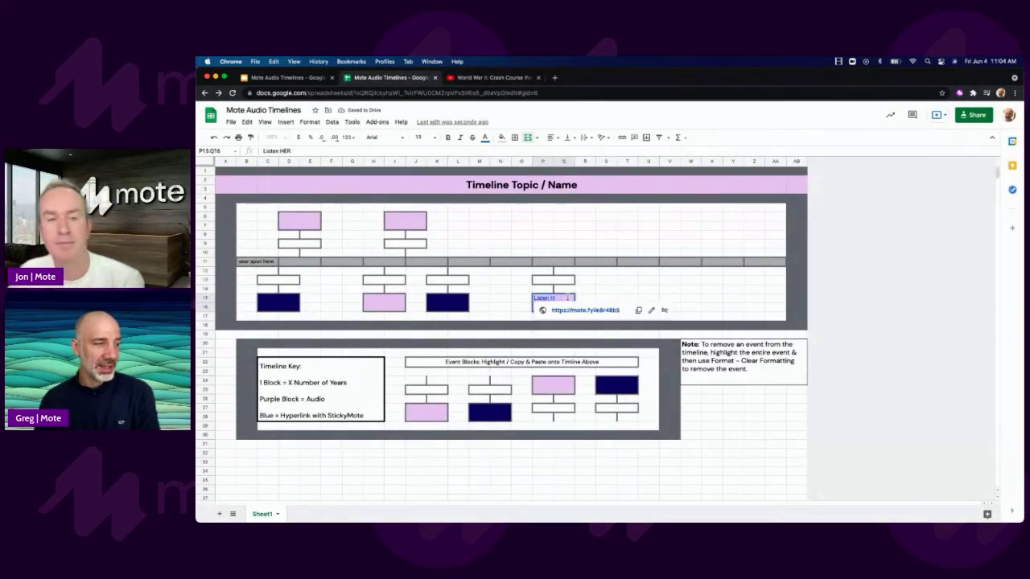
{"action": "key", "text": "BackSpace"}
{"action": "key", "text": "BackSpace"}
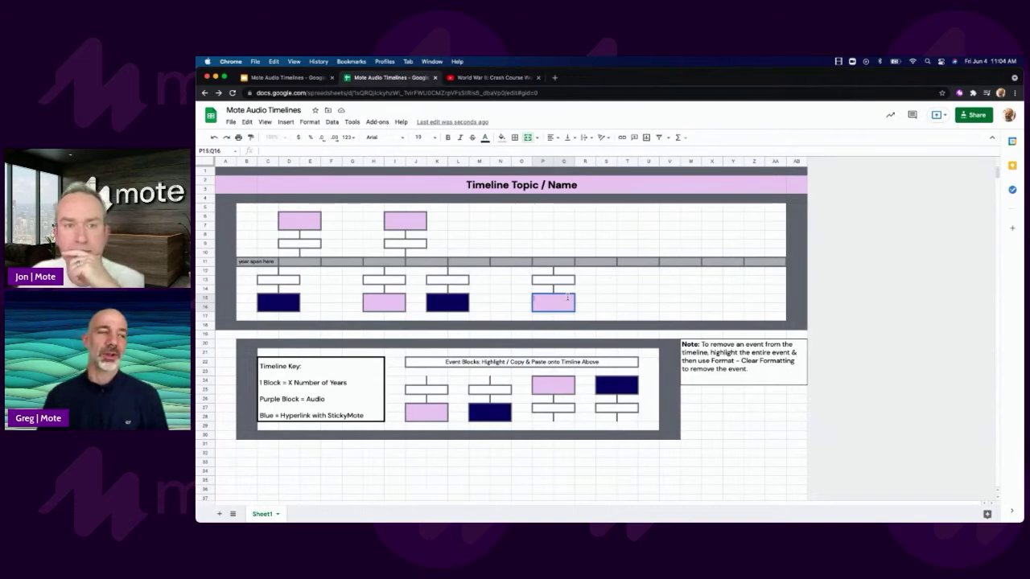
Step: Switch to the Google Slides timeline and delete the voice note icon and "Name of Event" text from the first purple block
{"action": "left_click", "coordinate": [280, 77]}
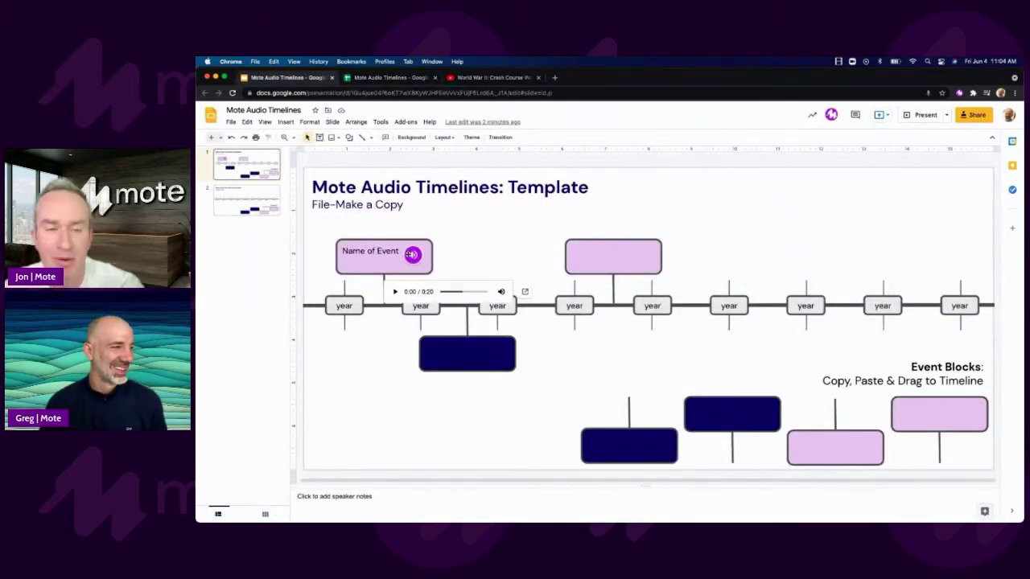
{"action": "left_click", "coordinate": [413, 254]}
{"action": "key", "text": "BackSpace"}
{"action": "triple_click", "coordinate": [376, 254]}
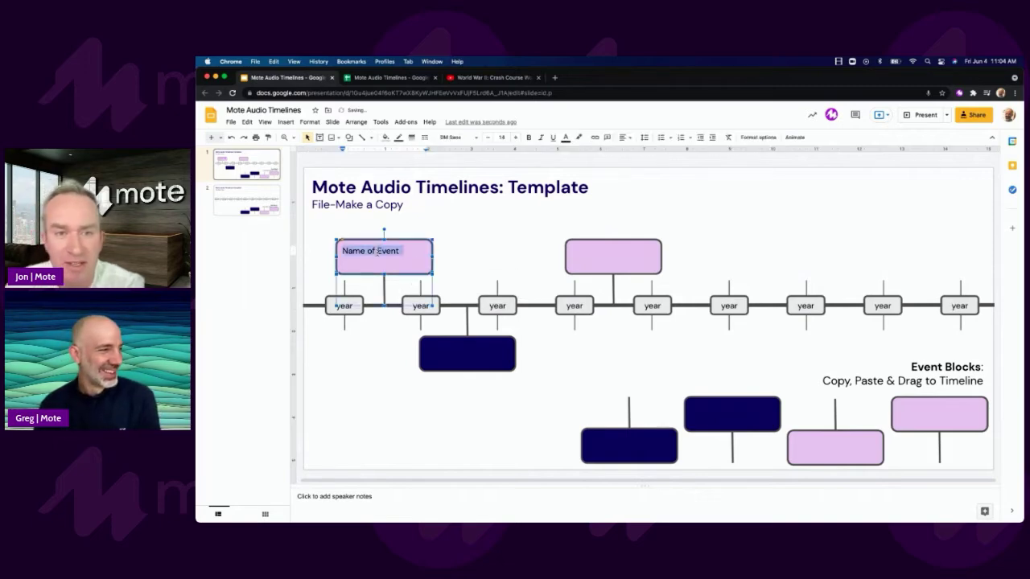
{"action": "key", "text": "BackSpace"}
{"action": "left_click", "coordinate": [372, 383]}
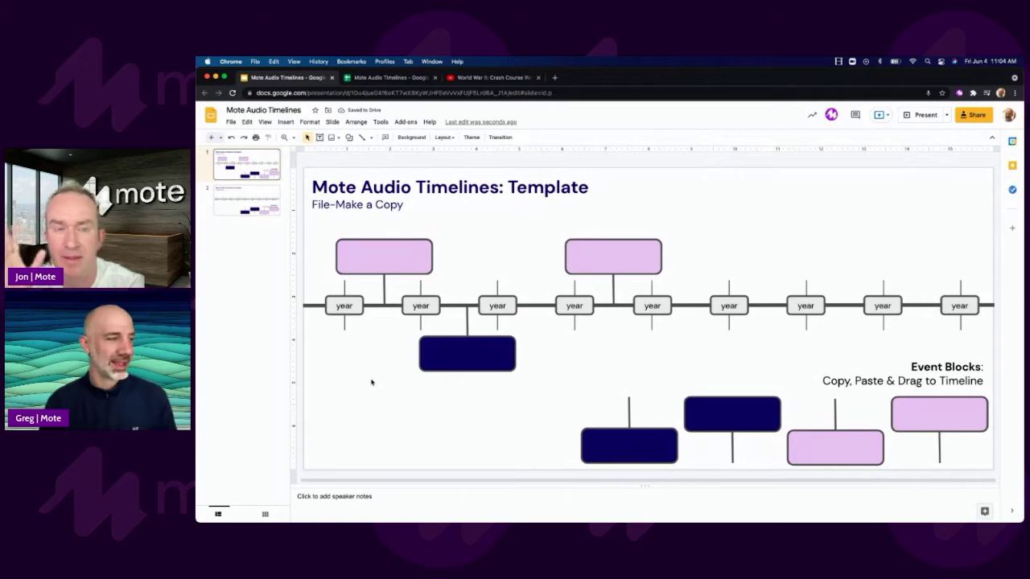
Step: Shift the second purple block on the timeline slightly left and the blue block below the line slightly right
{"action": "left_click", "coordinate": [622, 268]}
{"action": "left_click_drag", "start_coordinate": [624, 263], "coordinate": [621, 263]}
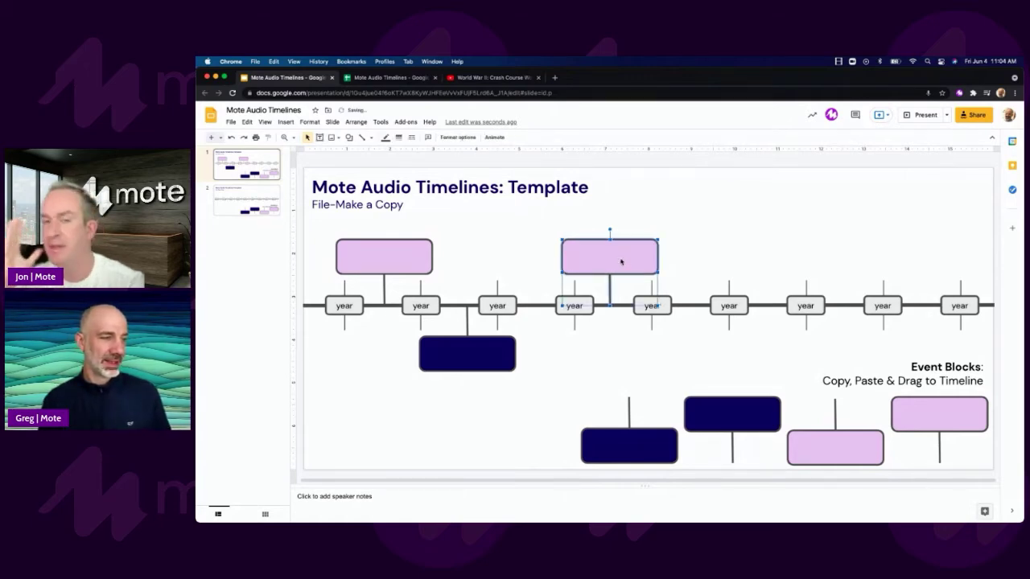
{"action": "left_click", "coordinate": [605, 393]}
{"action": "left_click", "coordinate": [467, 370]}
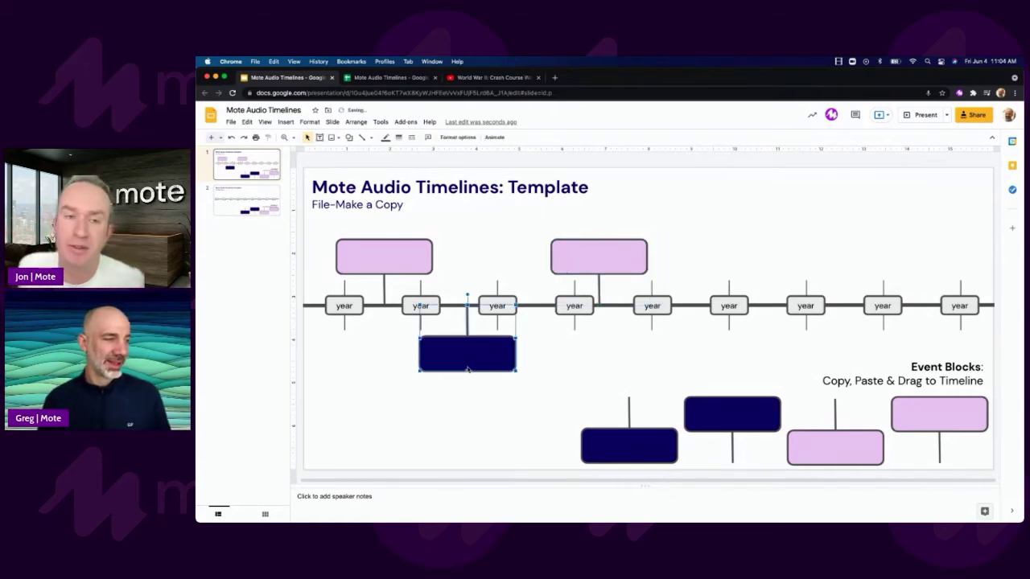
{"action": "left_click_drag", "start_coordinate": [467, 369], "coordinate": [469, 369]}
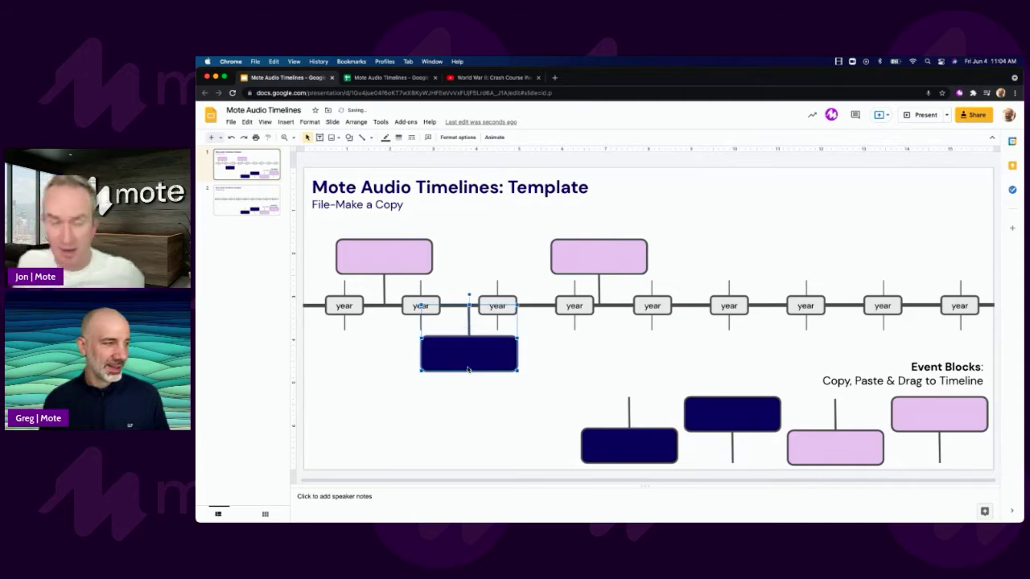
{"action": "left_click", "coordinate": [460, 408]}
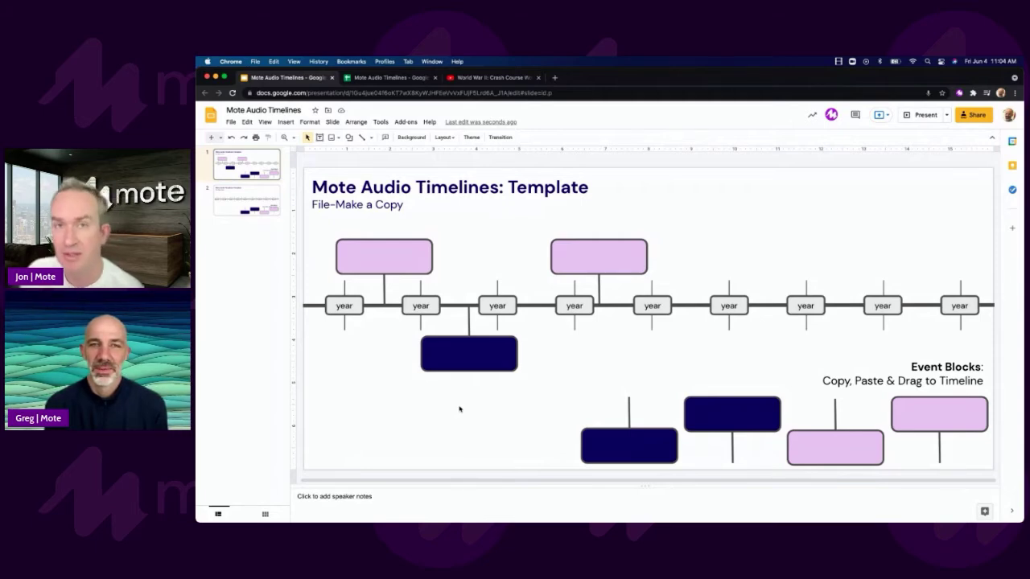
Step: Open the Mote Learning site, learn.justmote.me, in a new tab and go to The Hub
{"action": "left_click", "coordinate": [555, 78]}
{"action": "type", "text": "lea"}
{"action": "key", "text": "Return"}
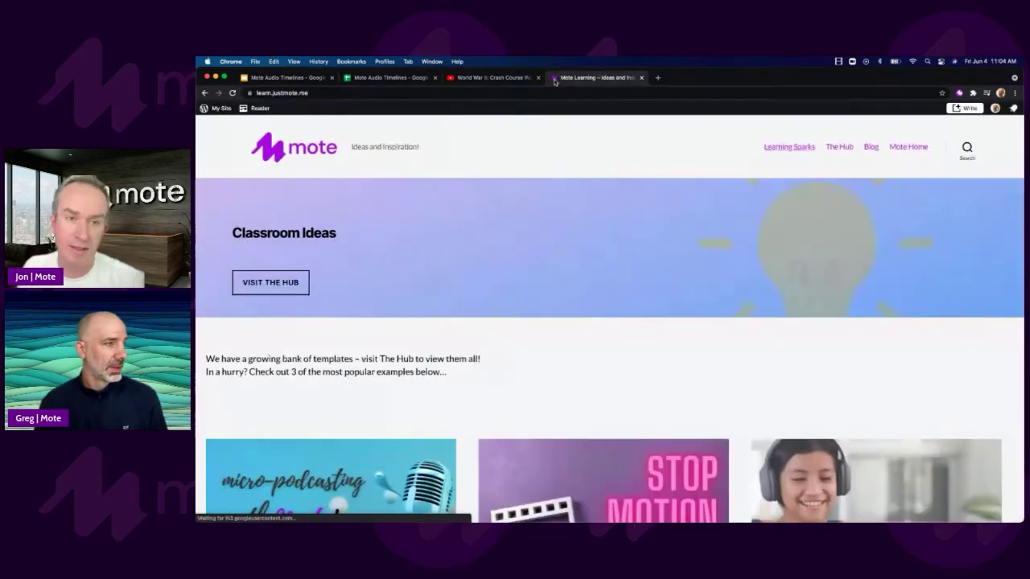
{"action": "left_click", "coordinate": [845, 149]}
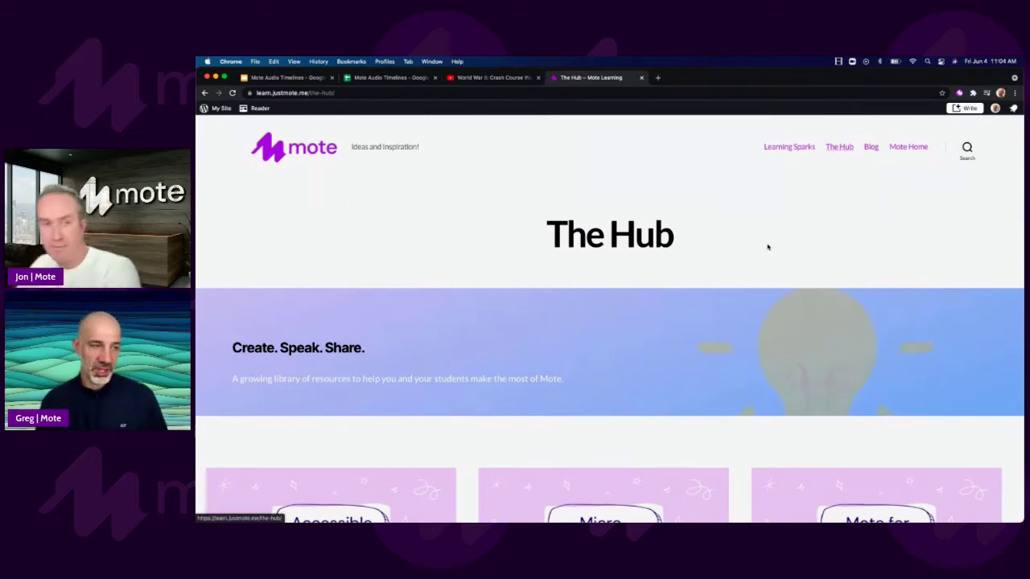
Step: Browse the classroom resource templates offered in The Hub, from class discussion to audio hyperdocs
{"action": "scroll", "coordinate": [763, 258], "scroll_direction": "down", "scroll_amount": 5}
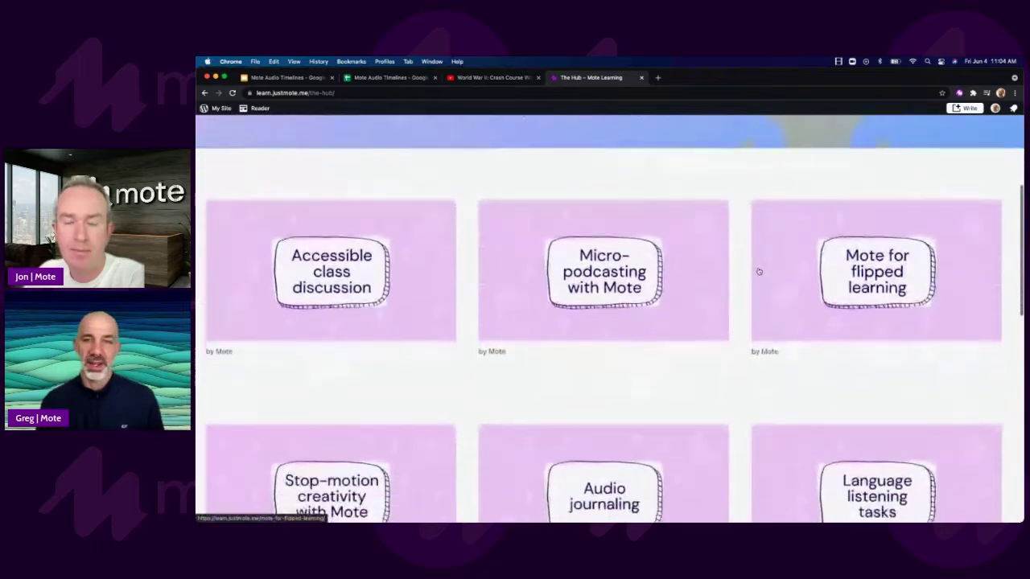
{"action": "scroll", "coordinate": [759, 272], "scroll_direction": "down", "scroll_amount": 4}
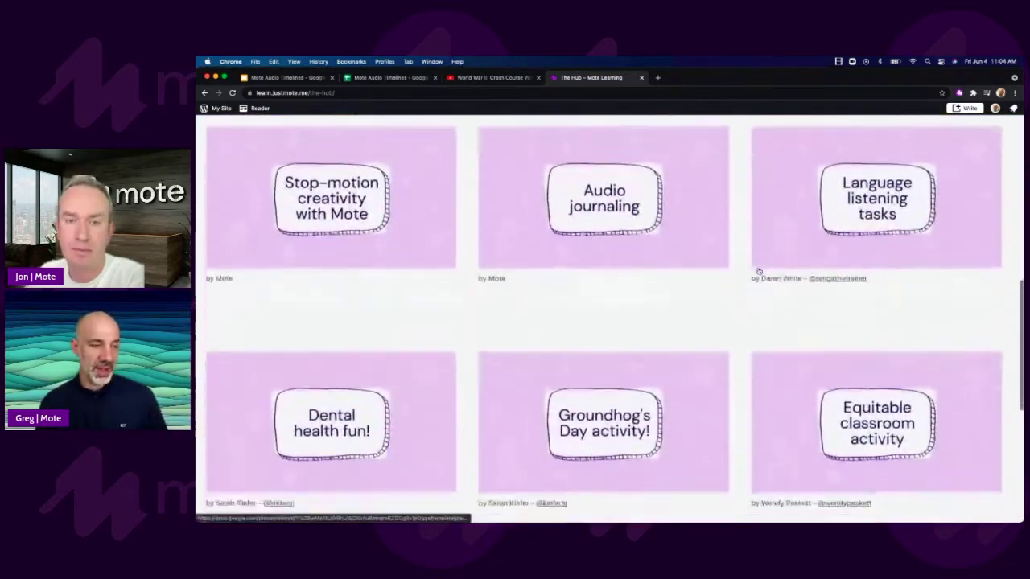
{"action": "scroll", "coordinate": [759, 272], "scroll_direction": "down", "scroll_amount": 5}
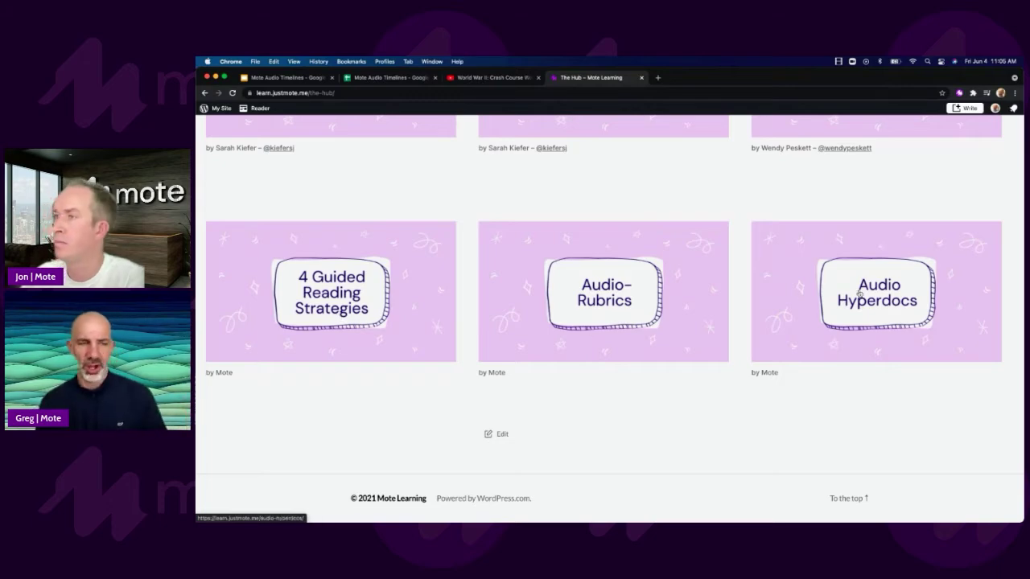
{"action": "scroll", "coordinate": [859, 296], "scroll_direction": "up", "scroll_amount": 10}
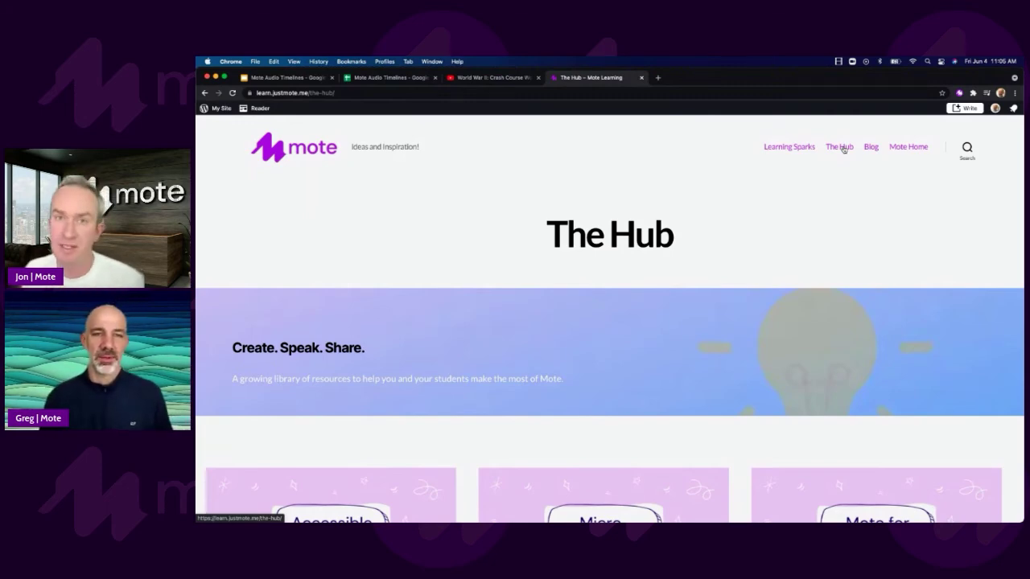
{"action": "scroll", "coordinate": [844, 151], "scroll_direction": "down", "scroll_amount": 3}
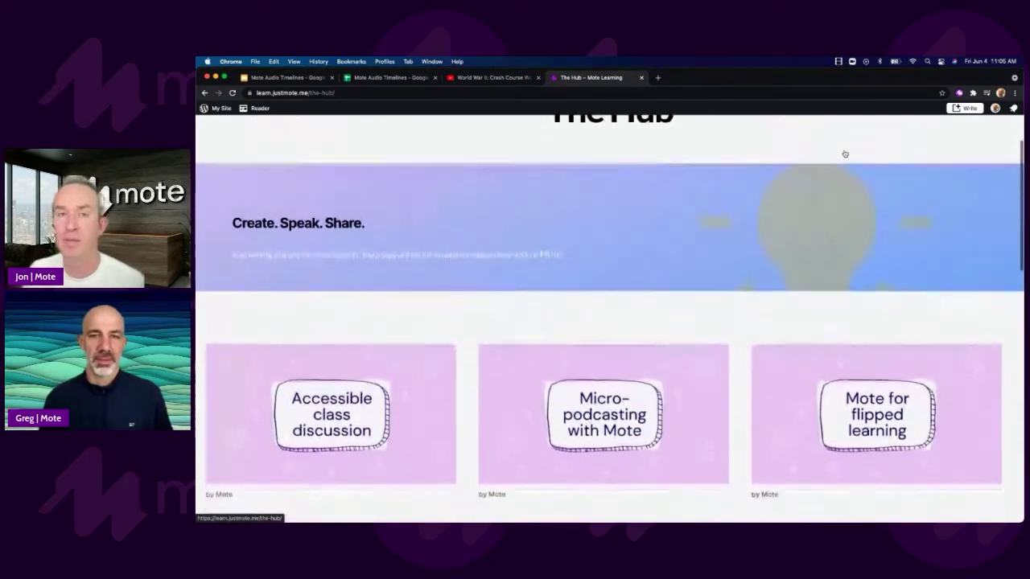
{"action": "scroll", "coordinate": [845, 154], "scroll_direction": "down", "scroll_amount": 4}
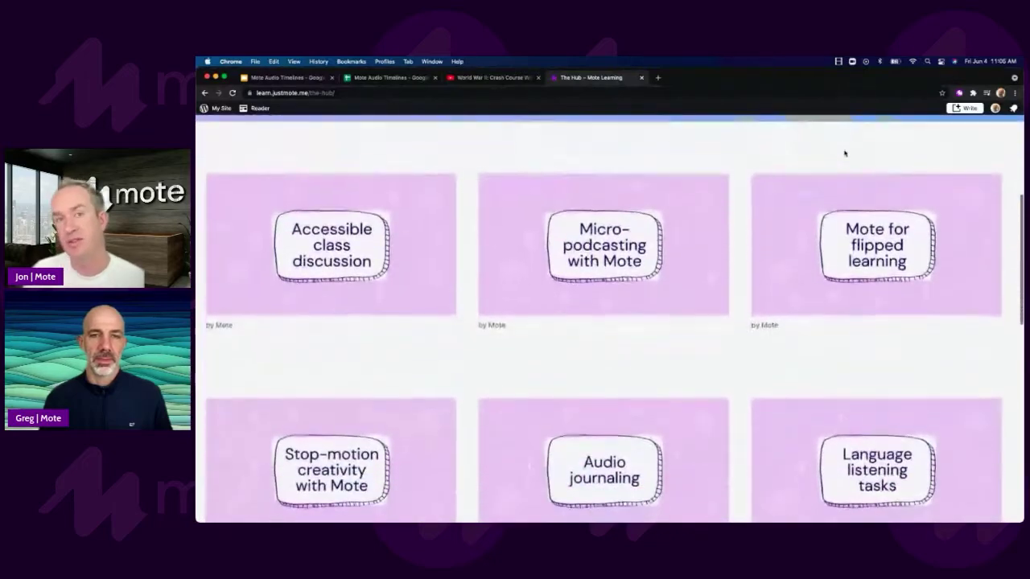
{"action": "scroll", "coordinate": [845, 153], "scroll_direction": "down", "scroll_amount": 3}
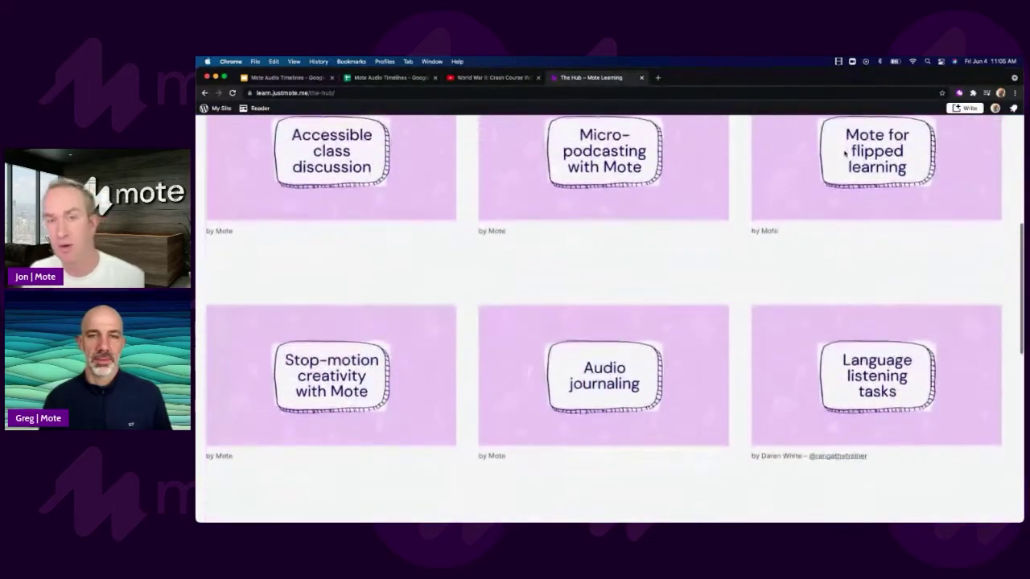
{"action": "scroll", "coordinate": [844, 153], "scroll_direction": "down", "scroll_amount": 3}
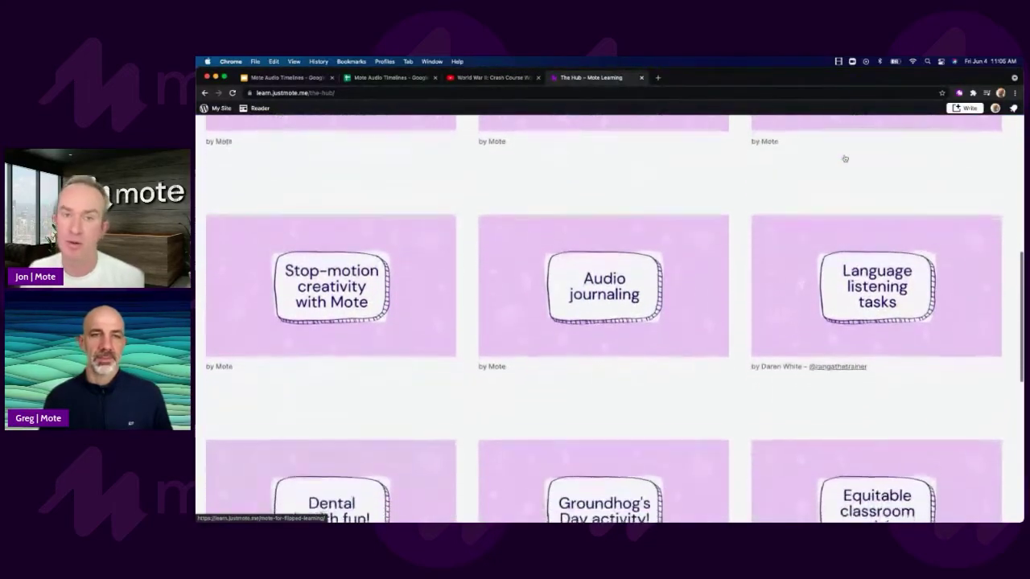
{"action": "scroll", "coordinate": [845, 159], "scroll_direction": "down", "scroll_amount": 3}
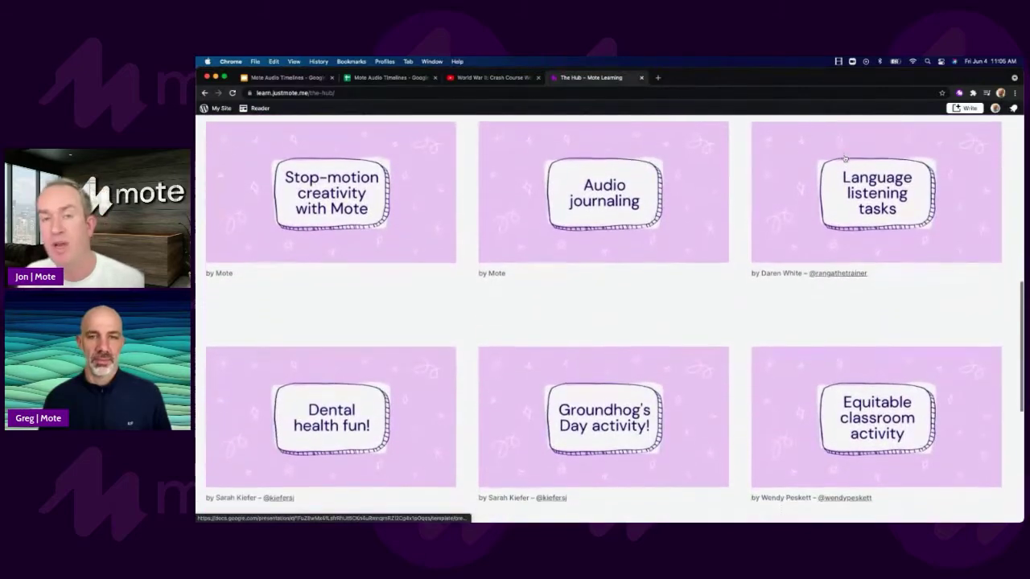
{"action": "scroll", "coordinate": [845, 158], "scroll_direction": "down", "scroll_amount": 4}
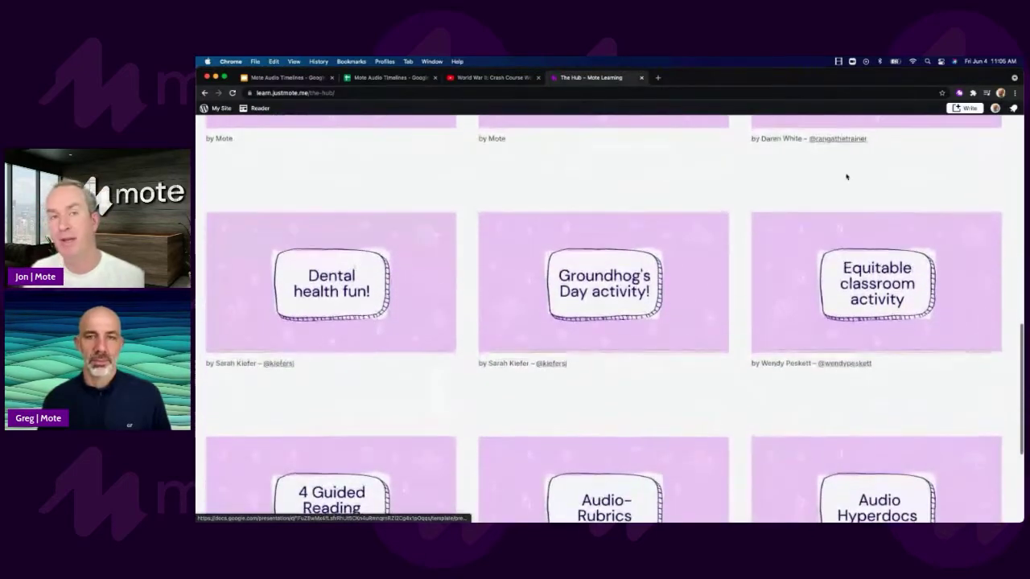
{"action": "scroll", "coordinate": [847, 176], "scroll_direction": "down", "scroll_amount": 1}
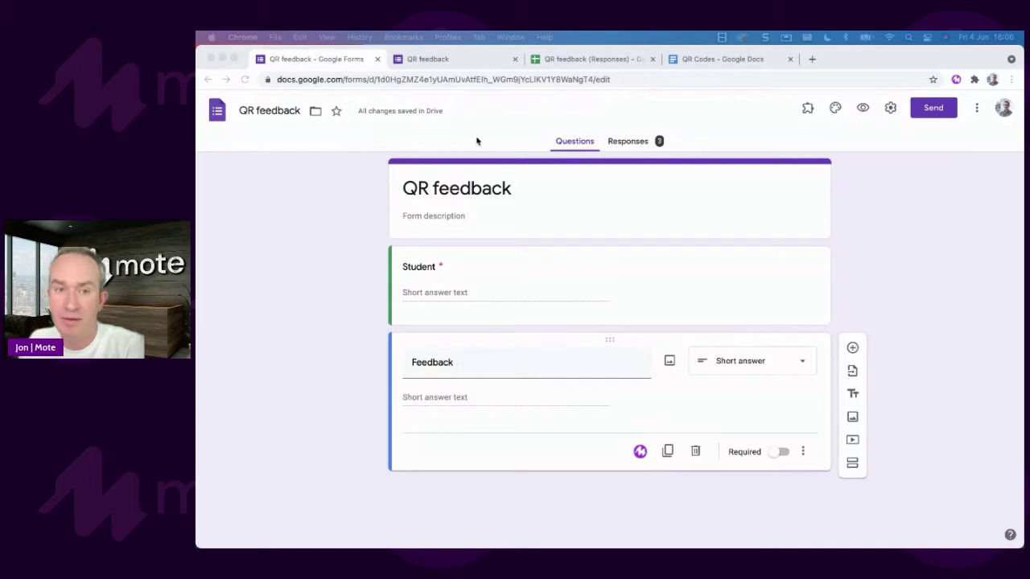
Step: Switch to the live QR feedback form and fill in the Student field with the student's first name
{"action": "left_click", "coordinate": [463, 62]}
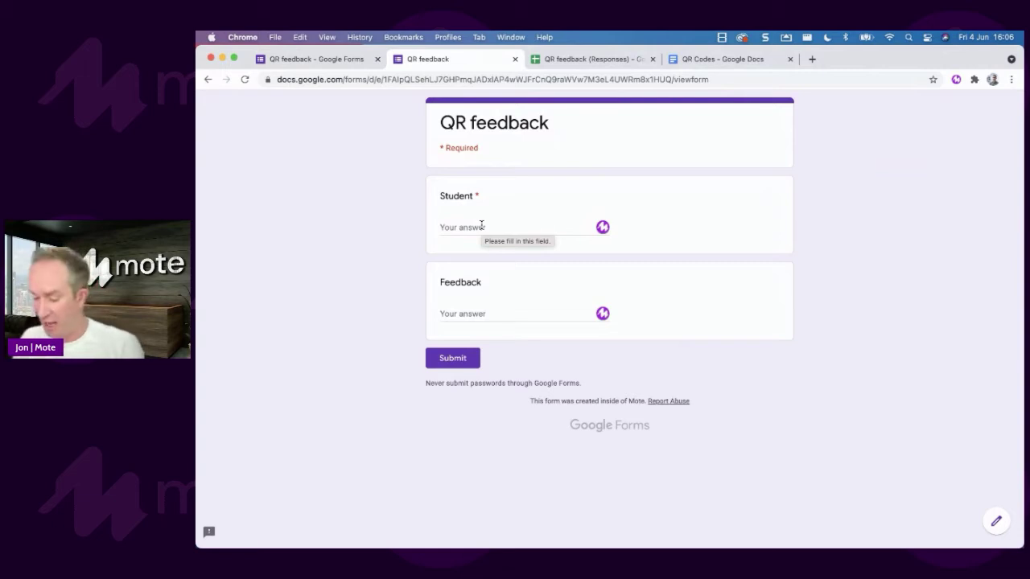
{"action": "left_click", "coordinate": [482, 227]}
{"action": "type", "text": "Greg"}
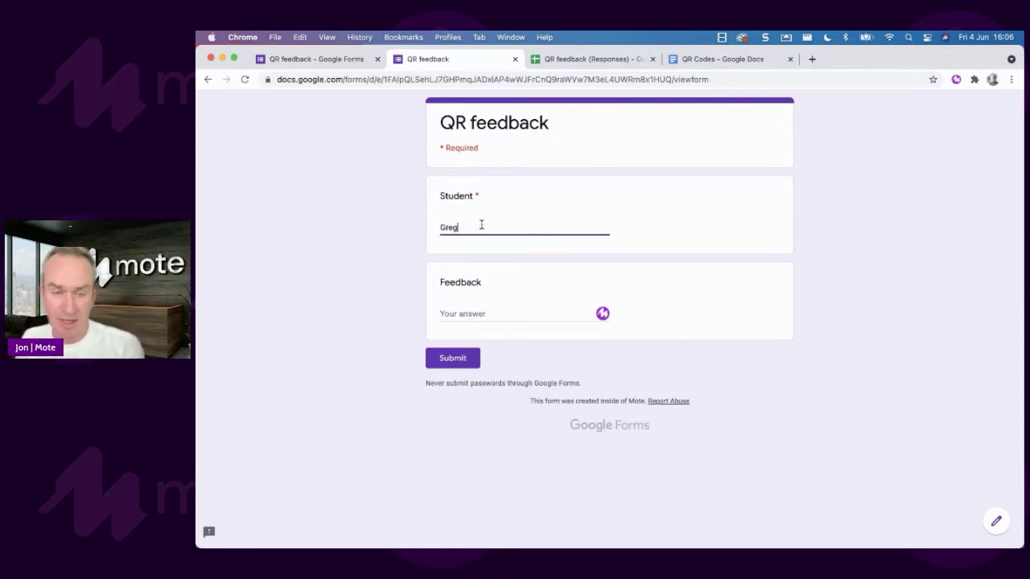
Step: Record a short Mote voice note as the answer to the form's Feedback question
{"action": "left_click", "coordinate": [483, 314]}
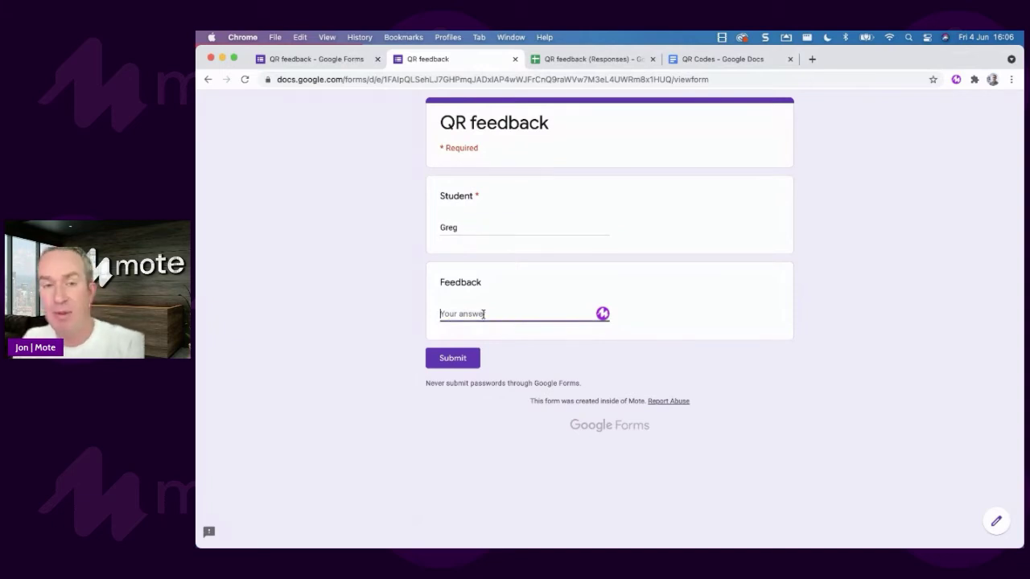
{"action": "left_click", "coordinate": [603, 314]}
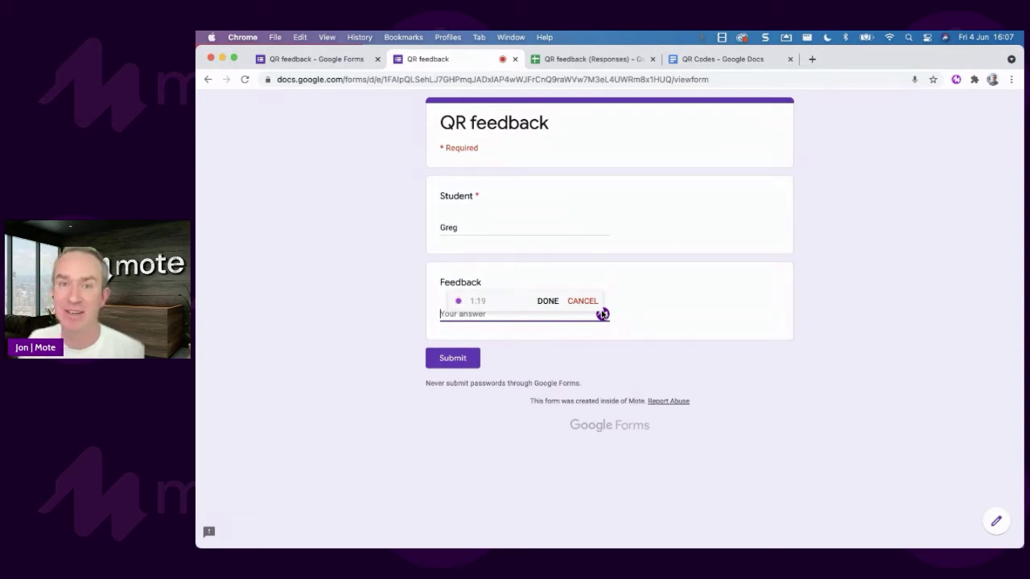
{"action": "left_click", "coordinate": [548, 304]}
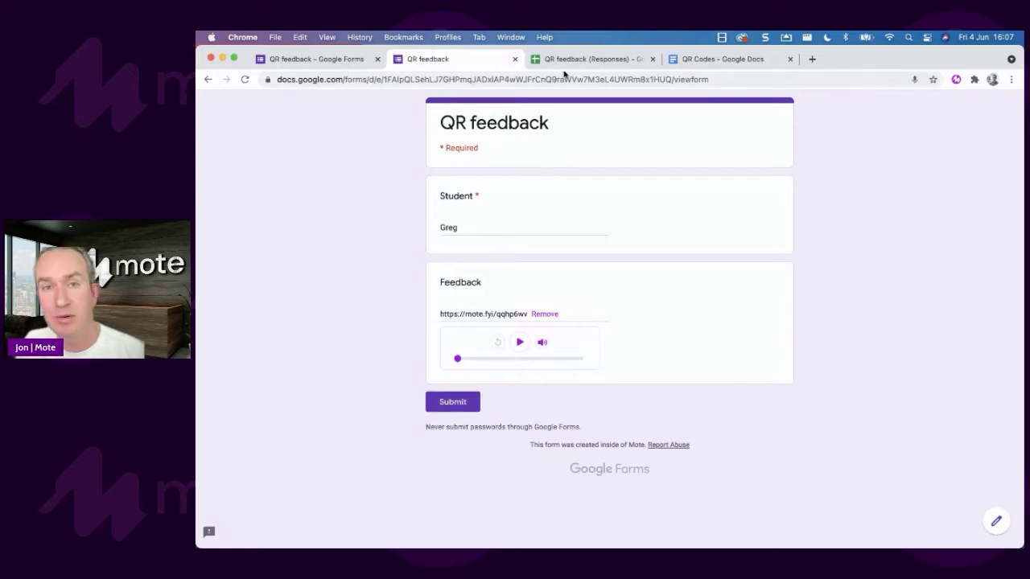
Step: Switch to the QR feedback (Responses) spreadsheet and preview the voice note link in the first response row
{"action": "left_click", "coordinate": [565, 62]}
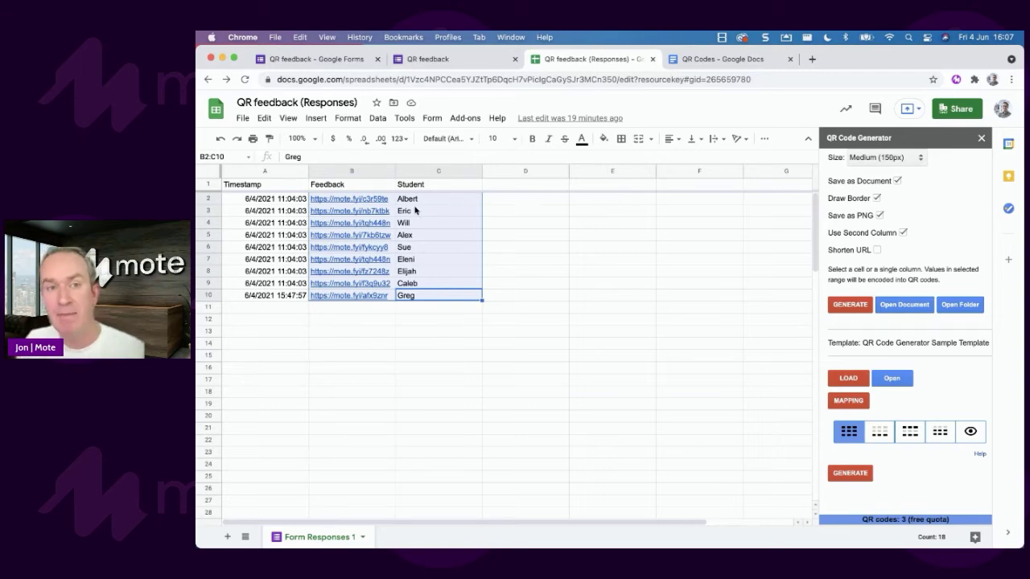
{"action": "mouse_move", "coordinate": [373, 201]}
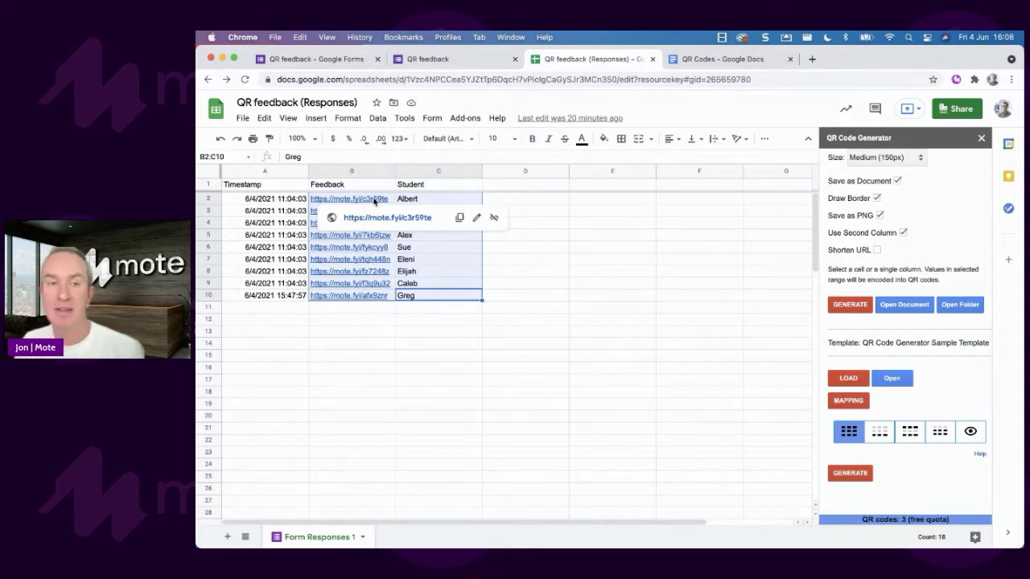
{"action": "left_click", "coordinate": [555, 274]}
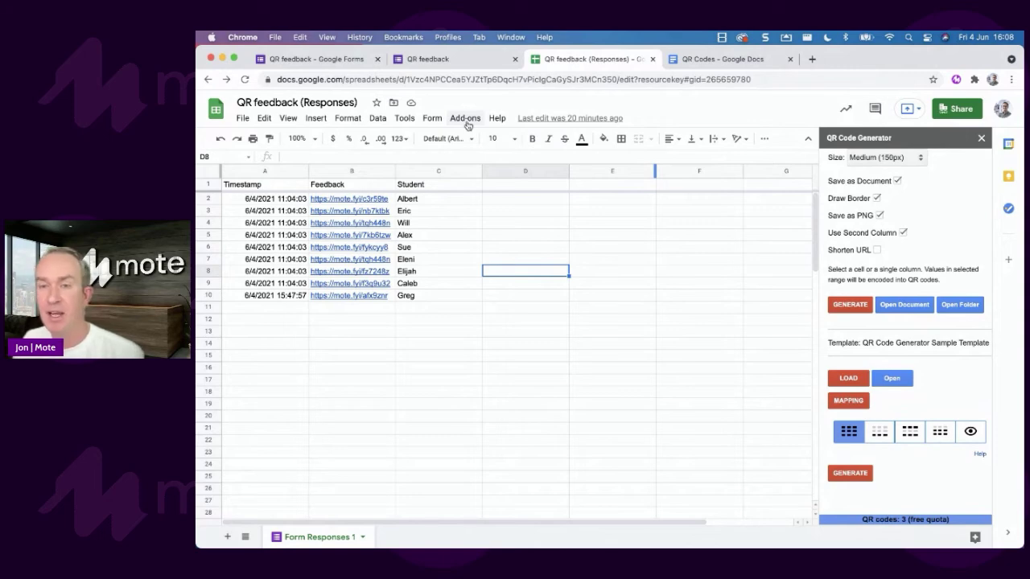
{"action": "left_click", "coordinate": [519, 241]}
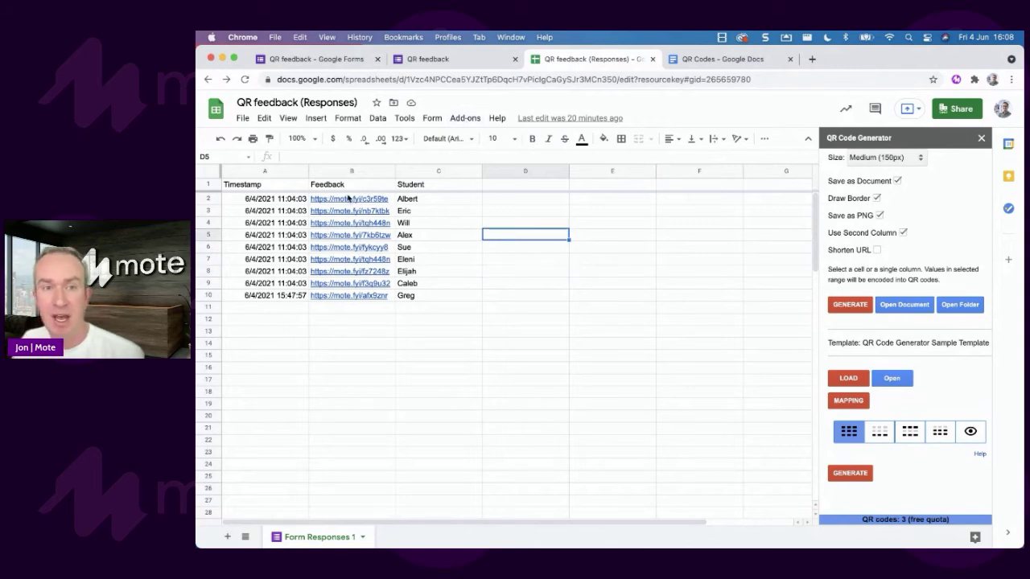
Step: Generate QR codes for the feedback links and student names in B2:C10, and switch to the QR Codes document
{"action": "left_click_drag", "start_coordinate": [349, 198], "coordinate": [413, 297]}
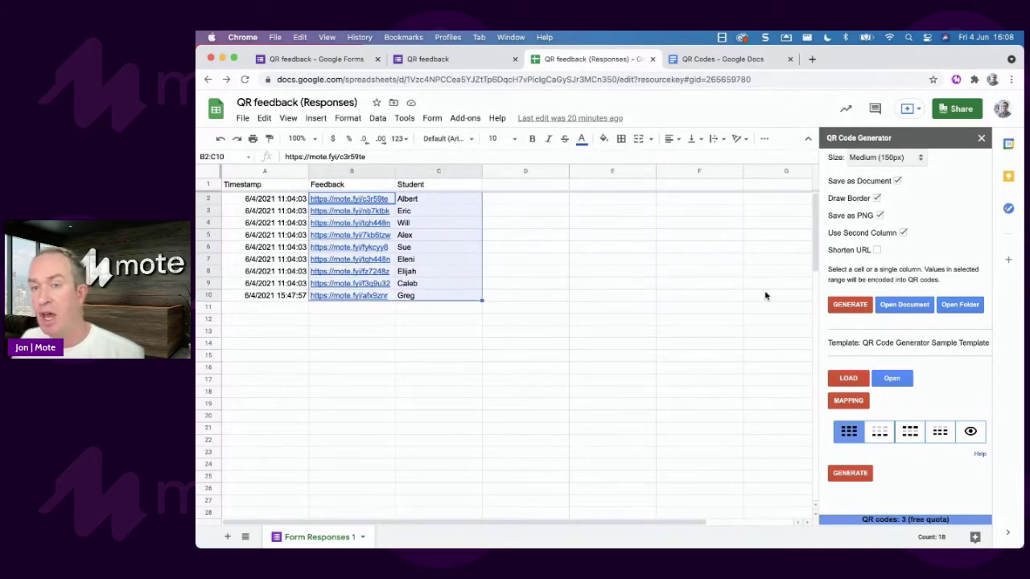
{"action": "left_click", "coordinate": [850, 305]}
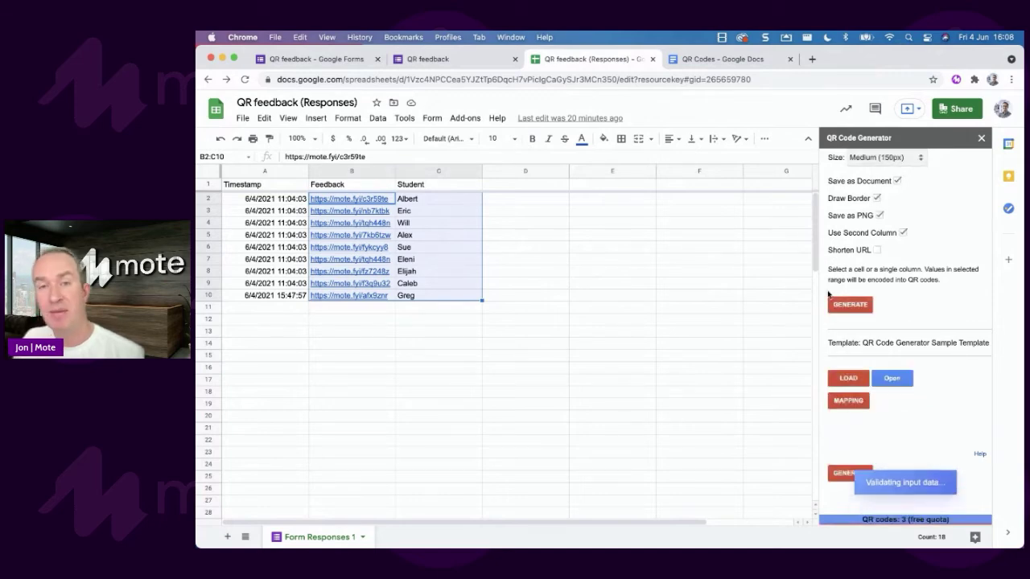
{"action": "left_click", "coordinate": [710, 60]}
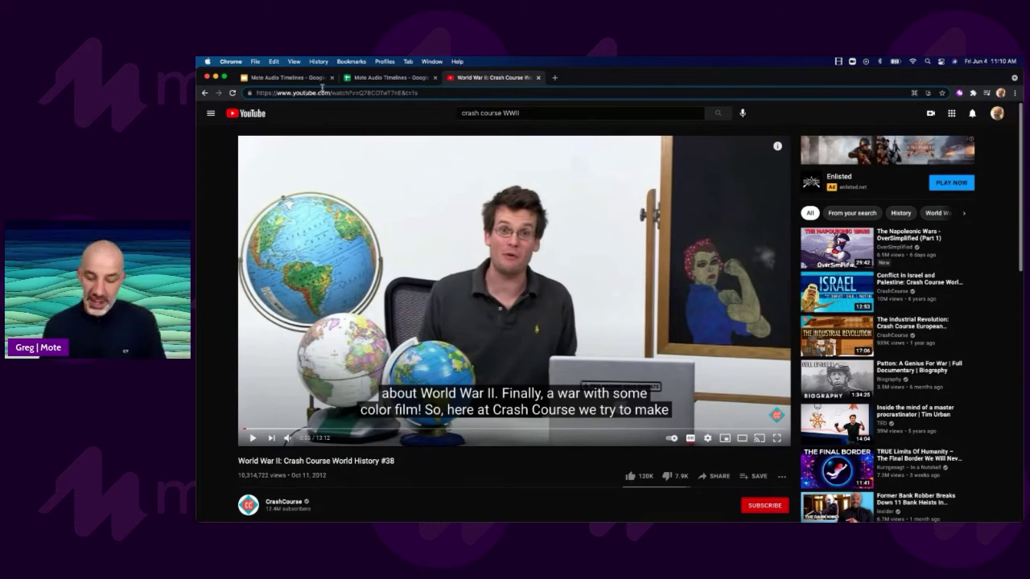
Step: Load the World War II Crash Course video distraction-free by changing "youtube" to "yout-ube" in its web address
{"action": "left_click", "coordinate": [322, 88]}
{"action": "type", "text": "-"}
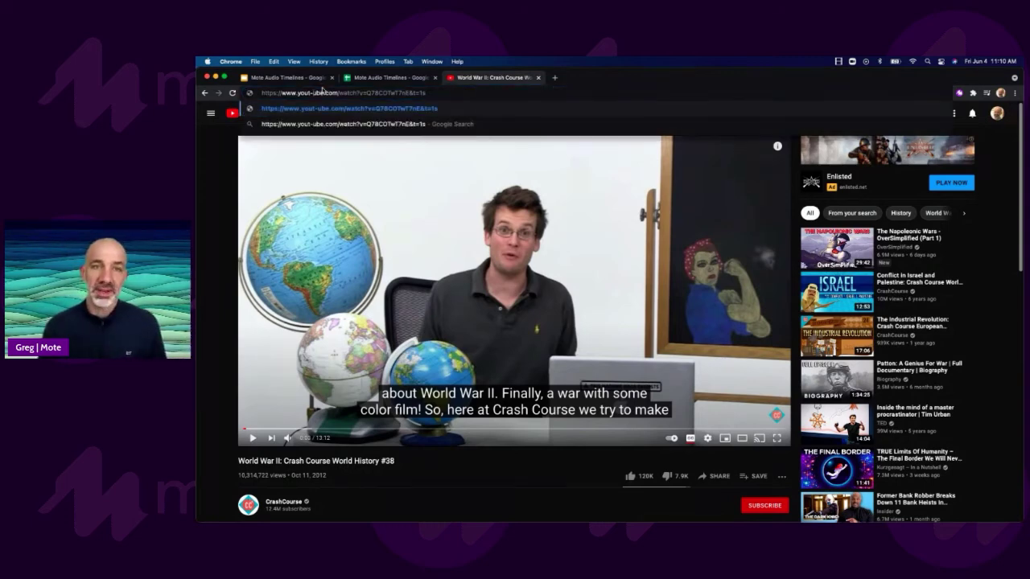
{"action": "key", "text": "Return"}
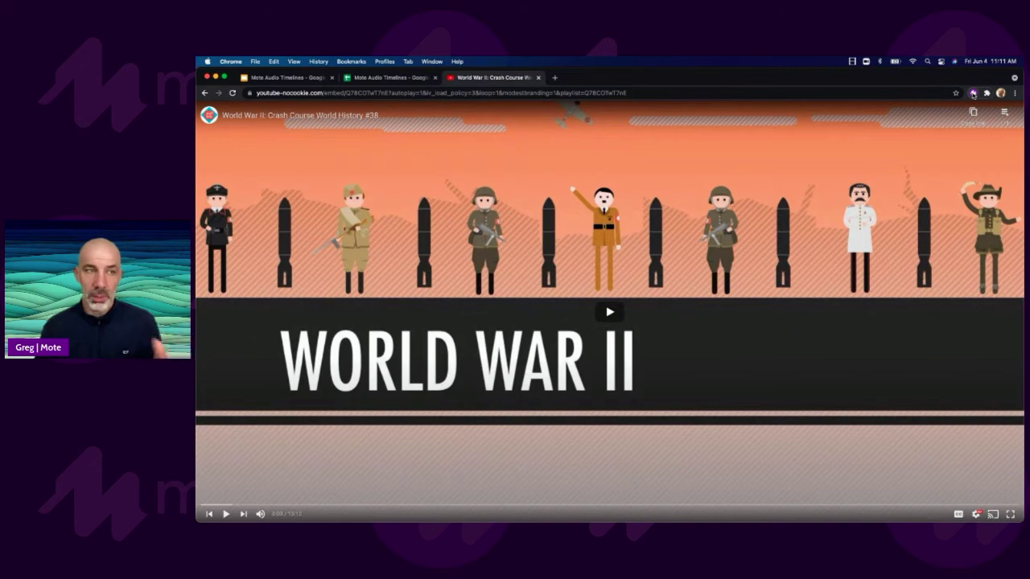
Step: Record a voice note introducing the World War II video with the Mote extension
{"action": "left_click", "coordinate": [973, 94]}
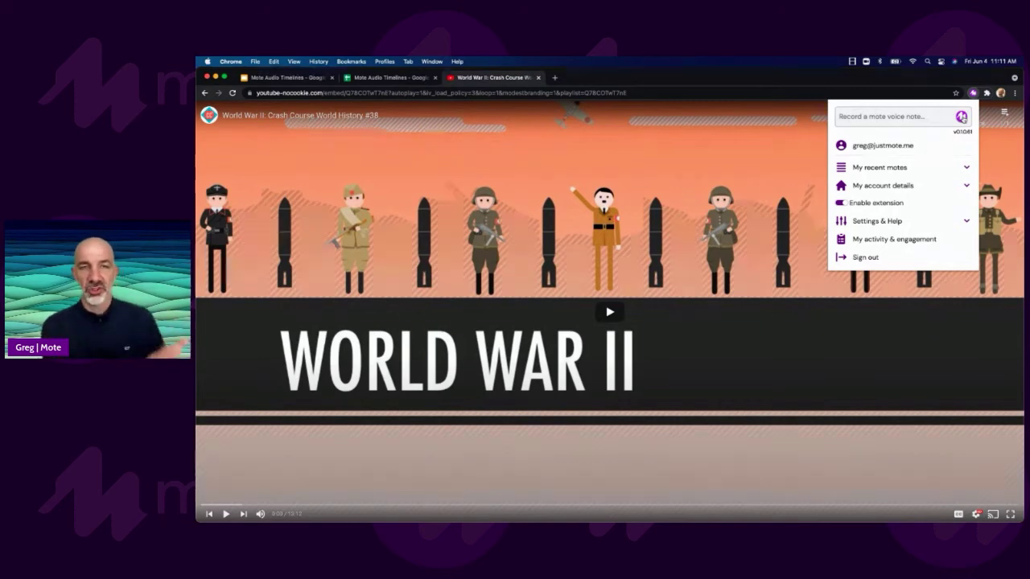
{"action": "left_click", "coordinate": [963, 118]}
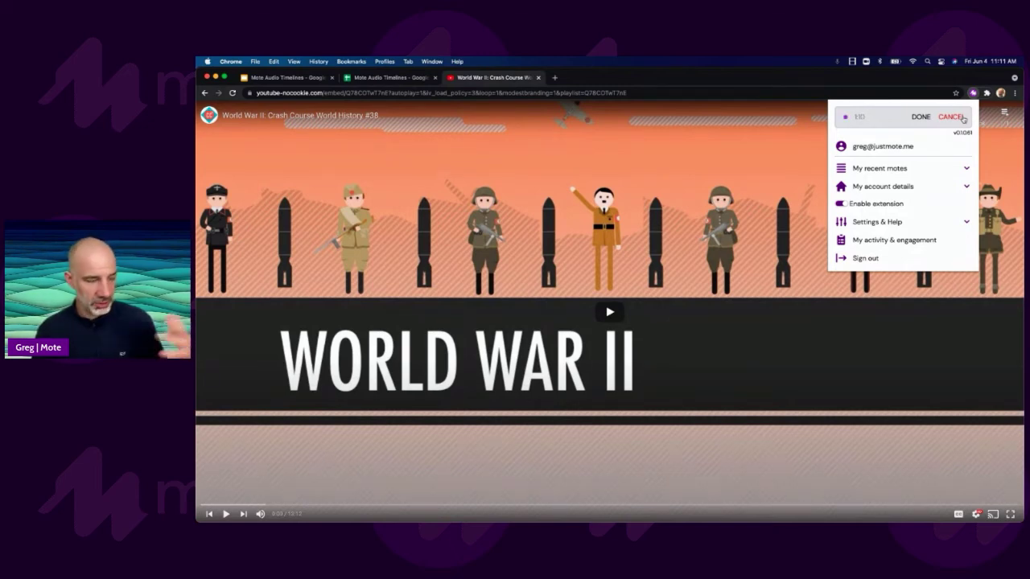
{"action": "left_click", "coordinate": [921, 118]}
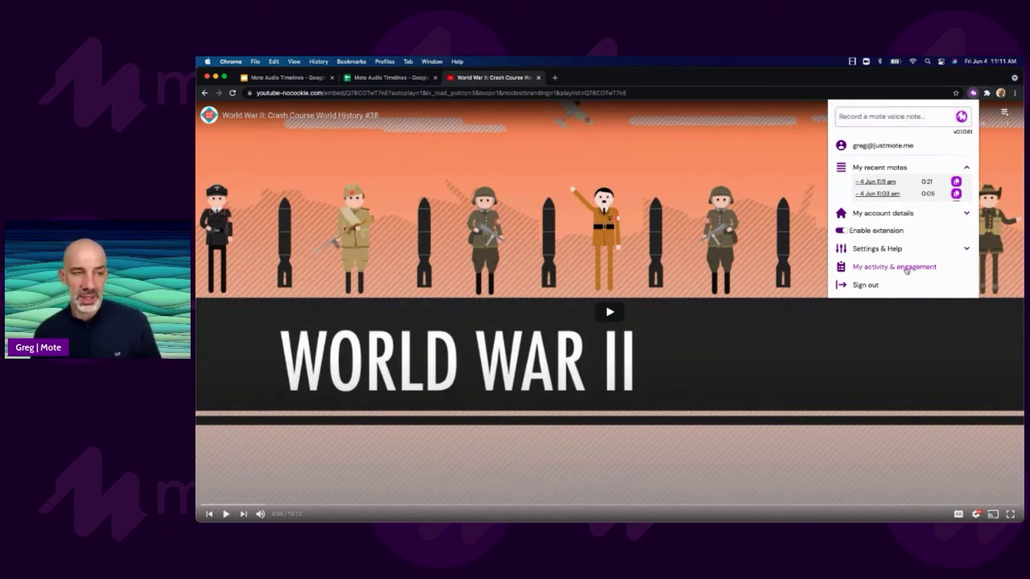
Step: Open the Mote activity list and view the landing page of the newest youtube-nocookie.com voice note
{"action": "left_click", "coordinate": [886, 269]}
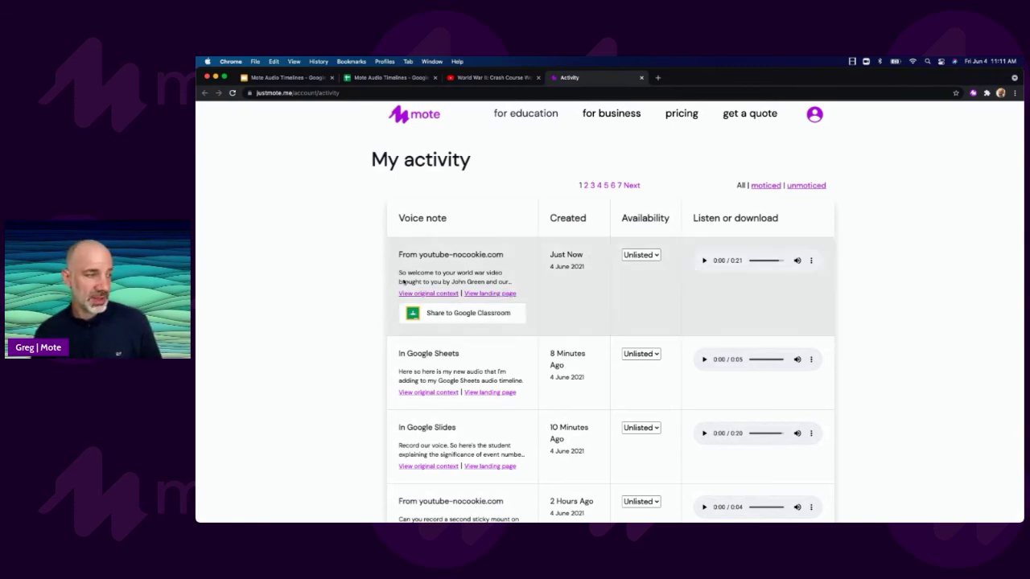
{"action": "right_click", "coordinate": [493, 293]}
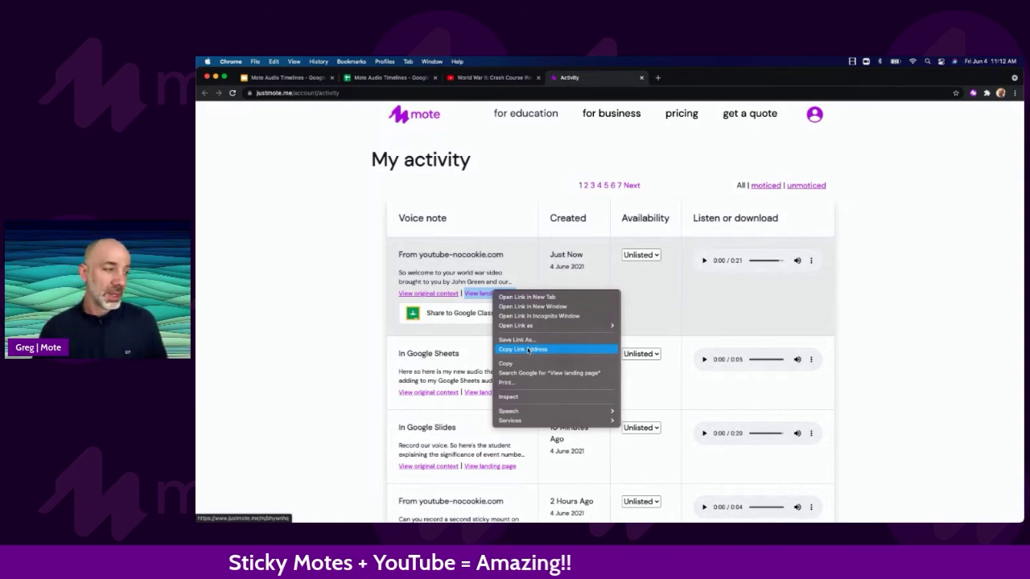
{"action": "left_click", "coordinate": [479, 298]}
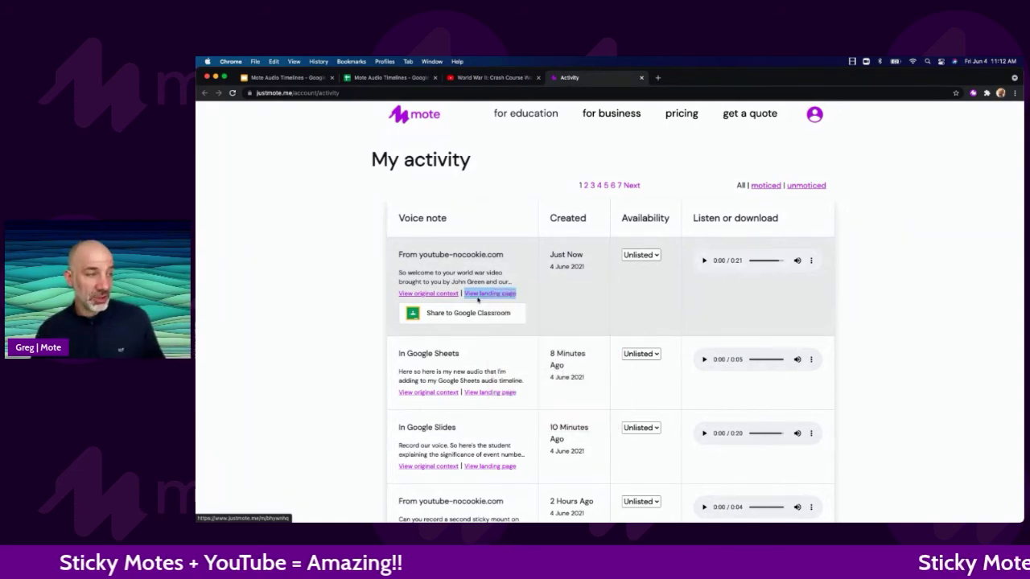
{"action": "left_click", "coordinate": [479, 297]}
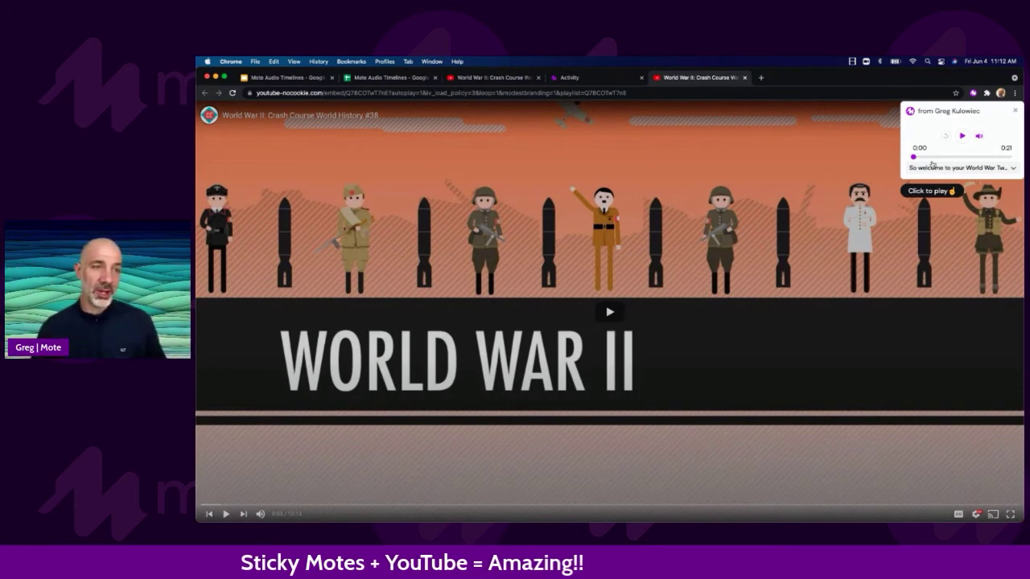
Step: Move the voice note player slightly down and left over the video, and play the first seconds of the note
{"action": "left_click_drag", "start_coordinate": [931, 113], "coordinate": [906, 144]}
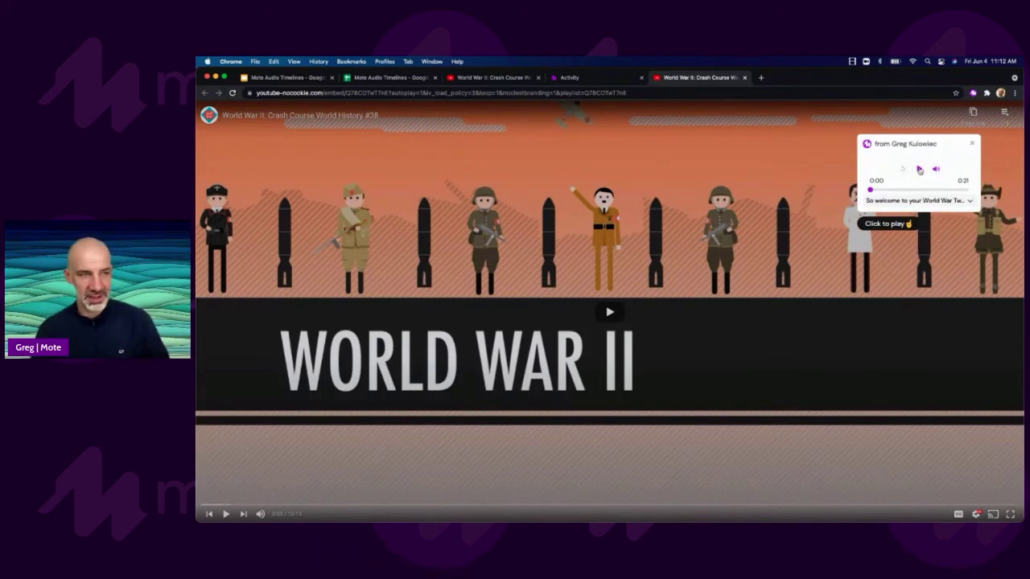
{"action": "left_click", "coordinate": [919, 170]}
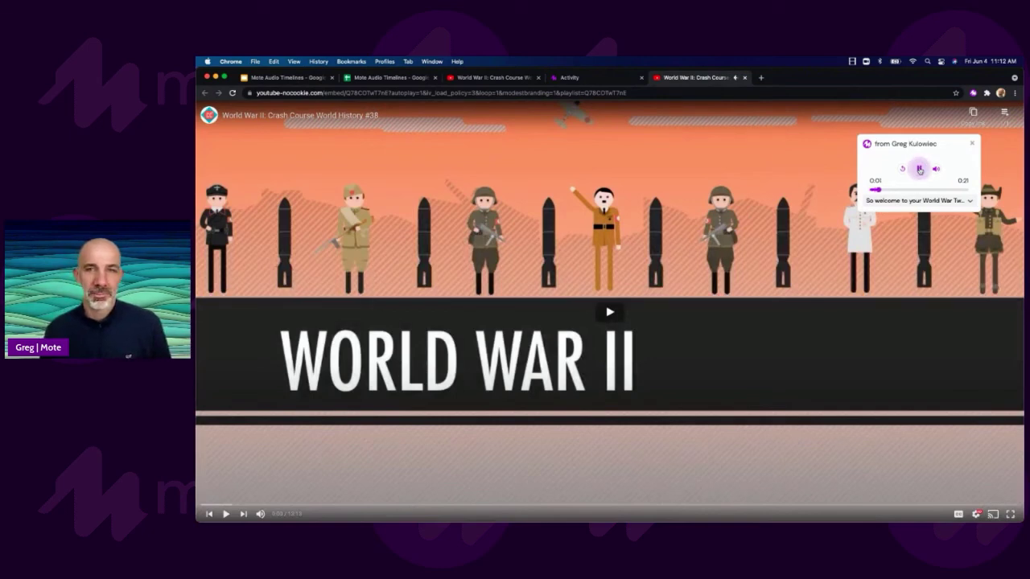
{"action": "left_click", "coordinate": [920, 169]}
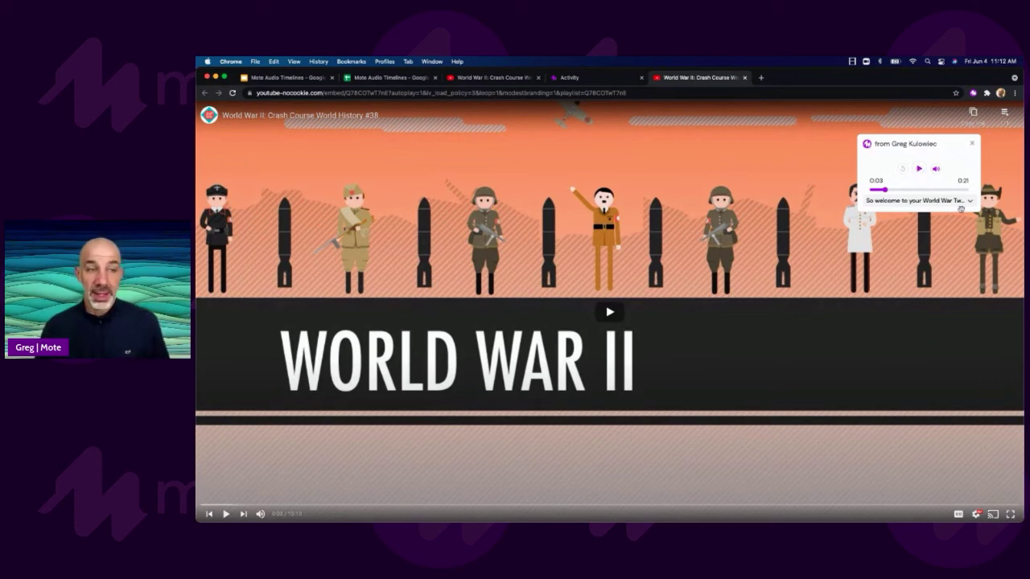
Step: Expand the voice note's transcript and read it from beginning to end
{"action": "left_click", "coordinate": [970, 200]}
{"action": "scroll", "coordinate": [924, 209], "scroll_direction": "down", "scroll_amount": 5}
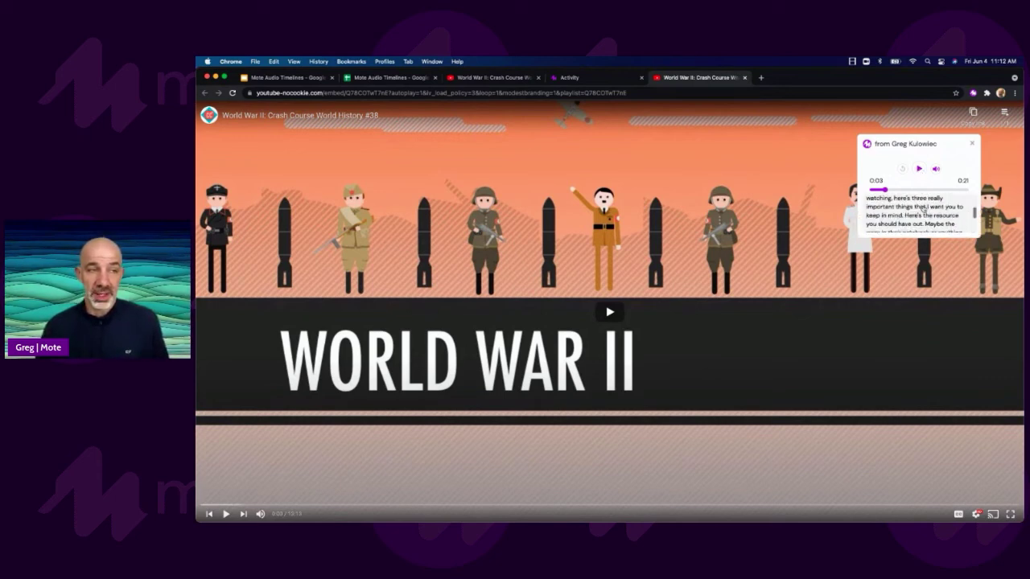
{"action": "scroll", "coordinate": [923, 209], "scroll_direction": "up", "scroll_amount": 5}
{"action": "scroll", "coordinate": [923, 208], "scroll_direction": "down", "scroll_amount": 4}
{"action": "scroll", "coordinate": [923, 208], "scroll_direction": "down", "scroll_amount": 1}
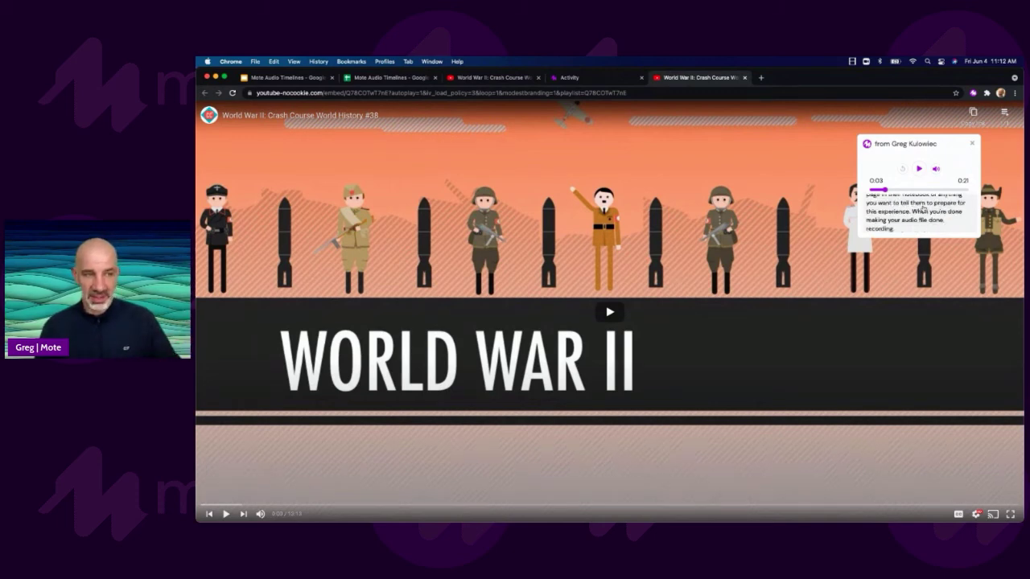
{"action": "scroll", "coordinate": [923, 209], "scroll_direction": "up", "scroll_amount": 5}
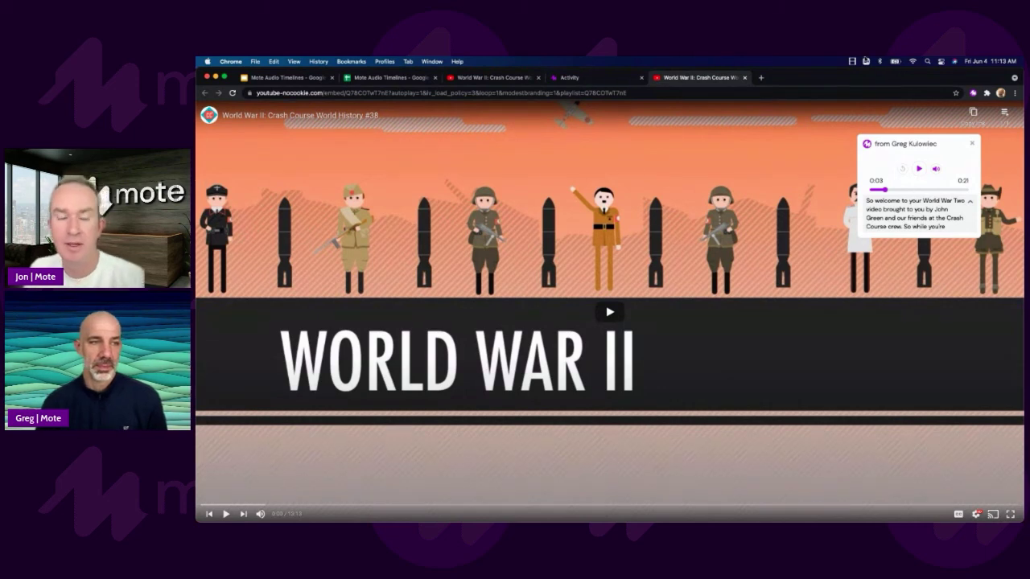
Step: Collapse the voice note player to its Mote side tab and reopen it, twice in a row
{"action": "left_click", "coordinate": [972, 147]}
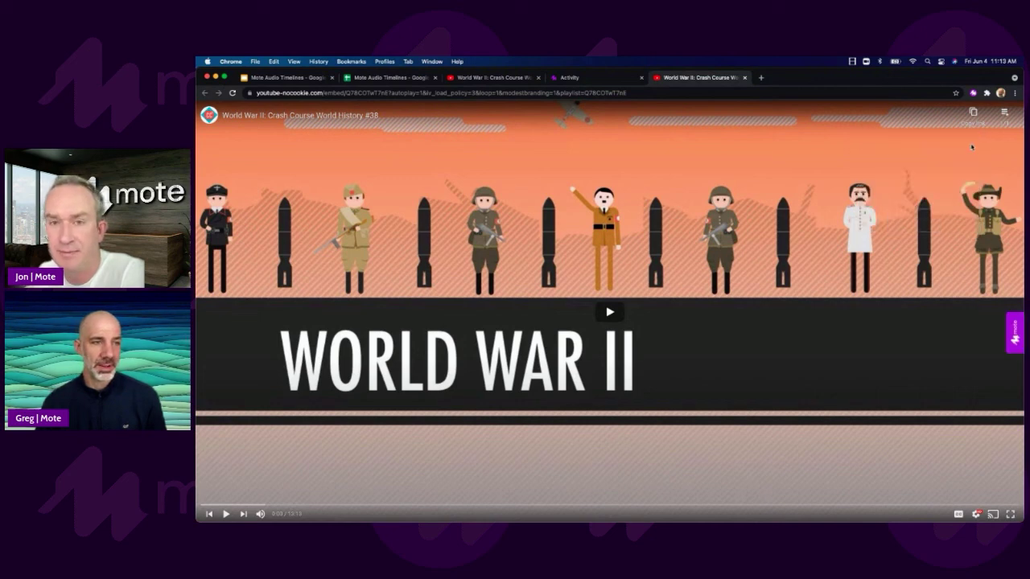
{"action": "left_click", "coordinate": [1014, 334]}
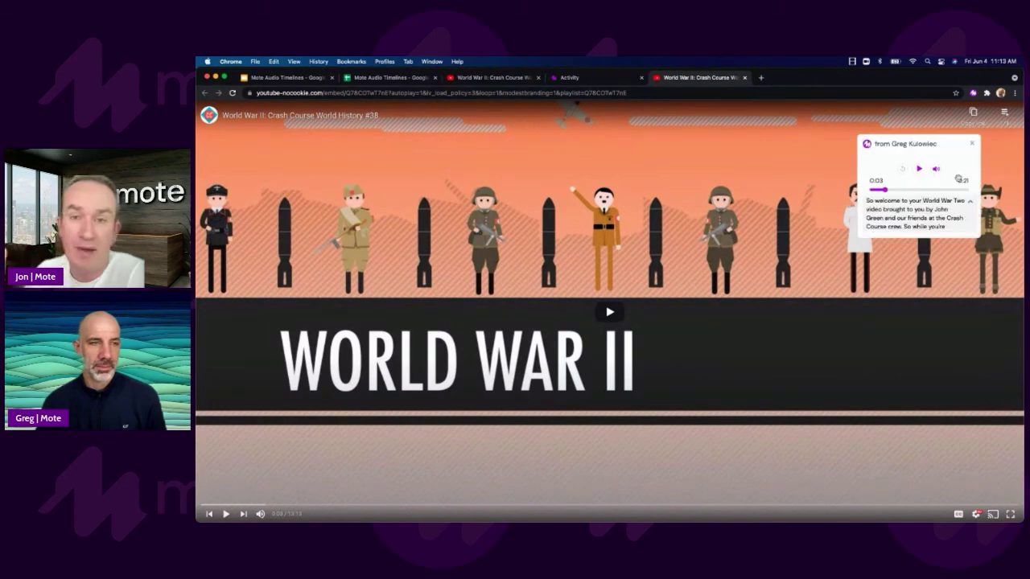
{"action": "left_click", "coordinate": [973, 145]}
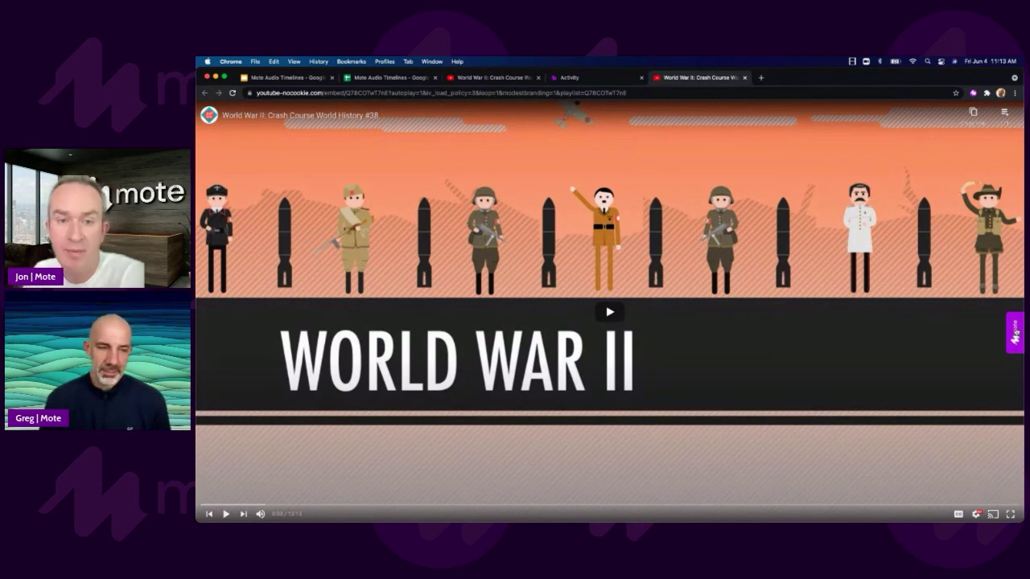
{"action": "left_click", "coordinate": [1016, 335]}
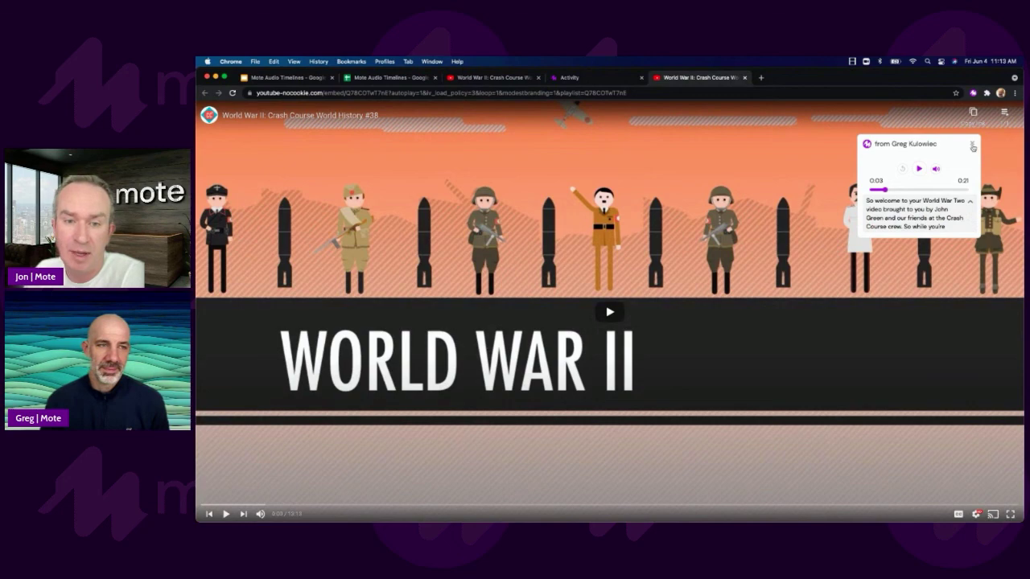